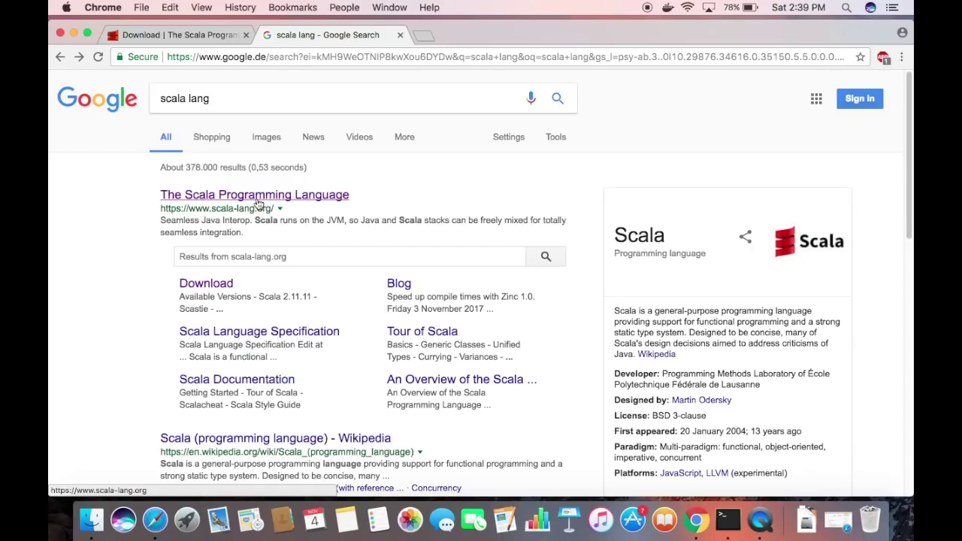
Step: Open the 'The Scala Programming Language' search result to load scala-lang.org
{"action": "left_click", "coordinate": [287, 197]}
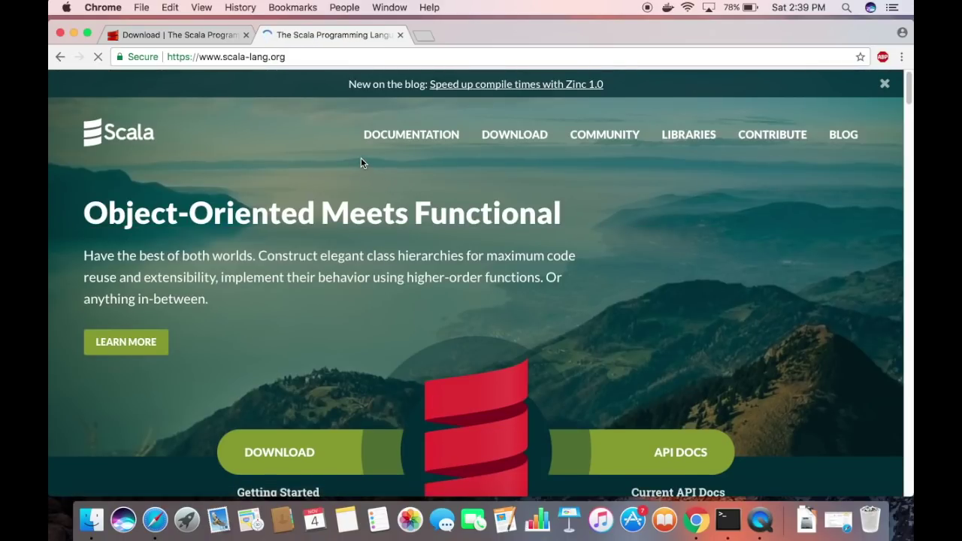
Step: Go to the Scala Download page and highlight its Java 8 JDK requirement
{"action": "left_click", "coordinate": [507, 140]}
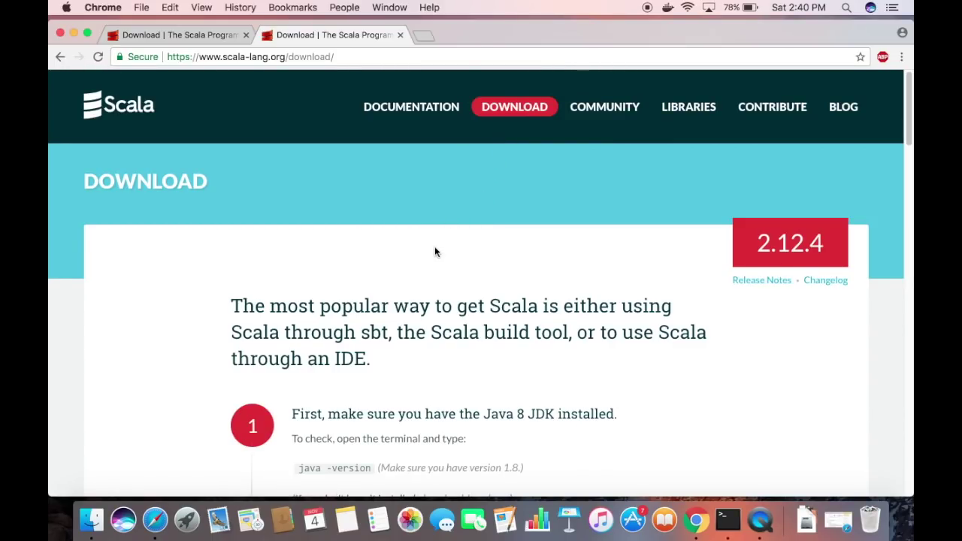
{"action": "scroll", "coordinate": [434, 248], "scroll_direction": "down", "scroll_amount": 5}
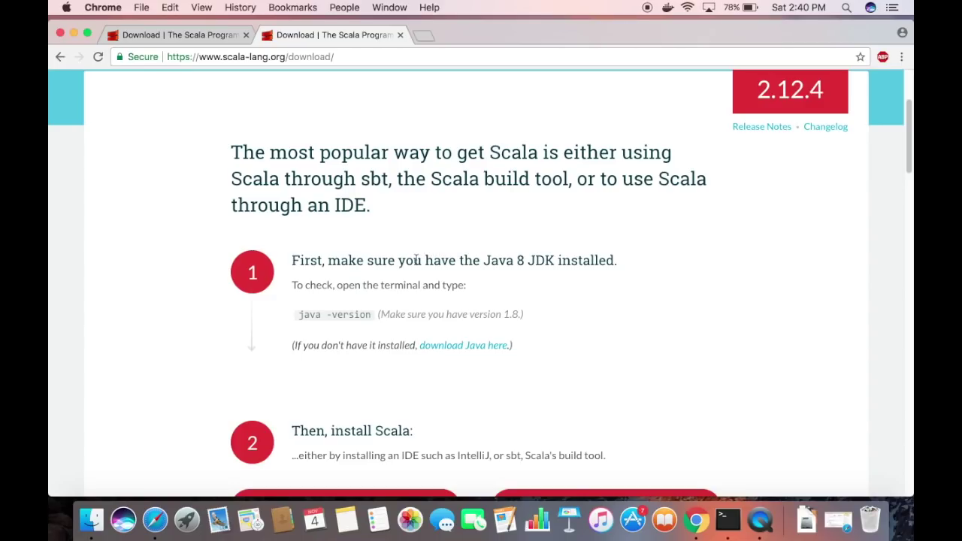
{"action": "triple_click", "coordinate": [416, 260]}
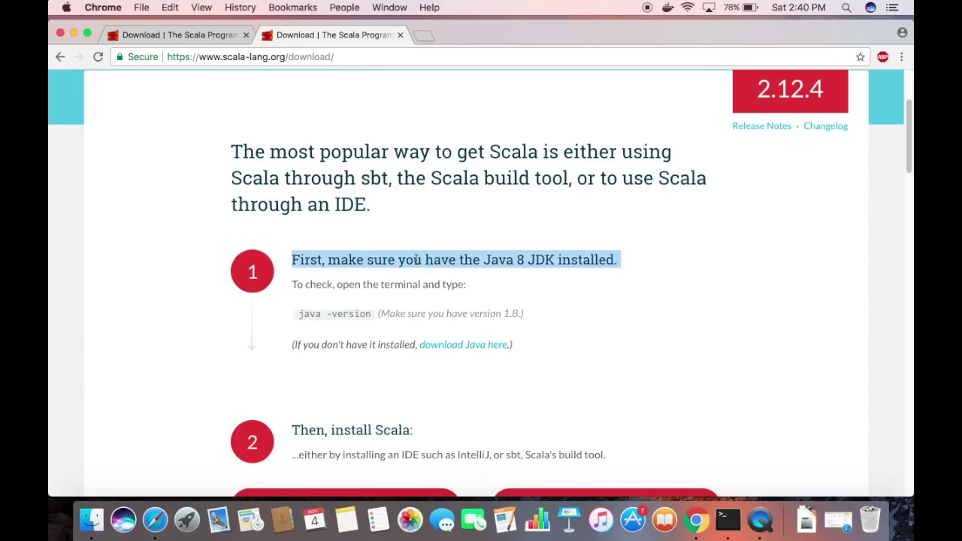
{"action": "left_click", "coordinate": [496, 264]}
{"action": "left_click_drag", "start_coordinate": [485, 263], "coordinate": [554, 262]}
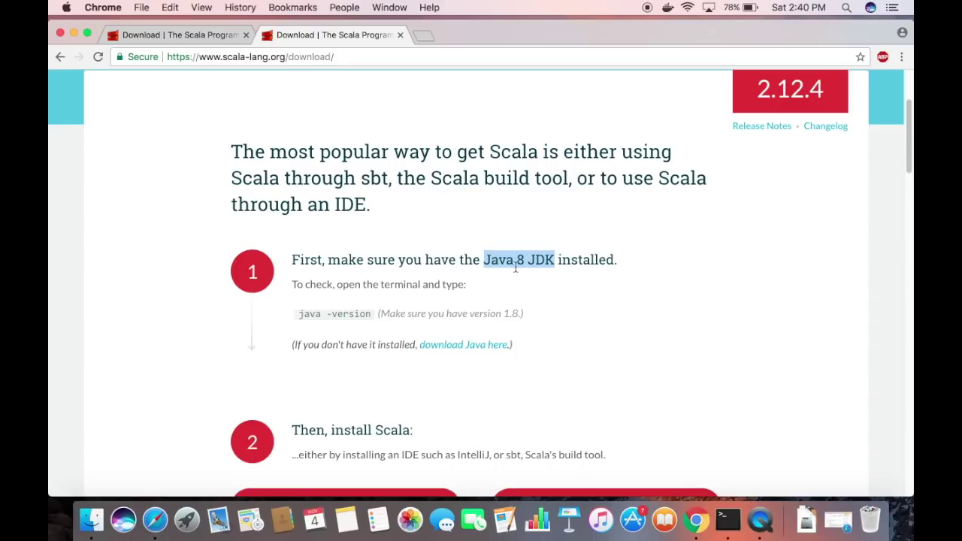
{"action": "left_click", "coordinate": [516, 268]}
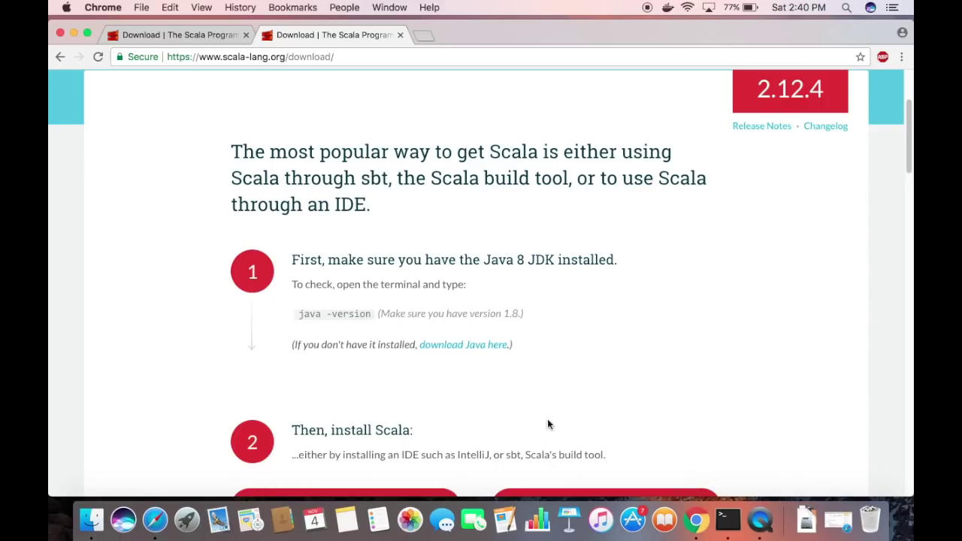
Step: Note the java -version check command and start a new Terminal window
{"action": "mouse_move", "coordinate": [371, 314]}
{"action": "left_mouse_down"}
{"action": "mouse_move", "coordinate": [301, 314]}
{"action": "mouse_move", "coordinate": [371, 314]}
{"action": "left_mouse_up"}
{"action": "left_click", "coordinate": [301, 314]}
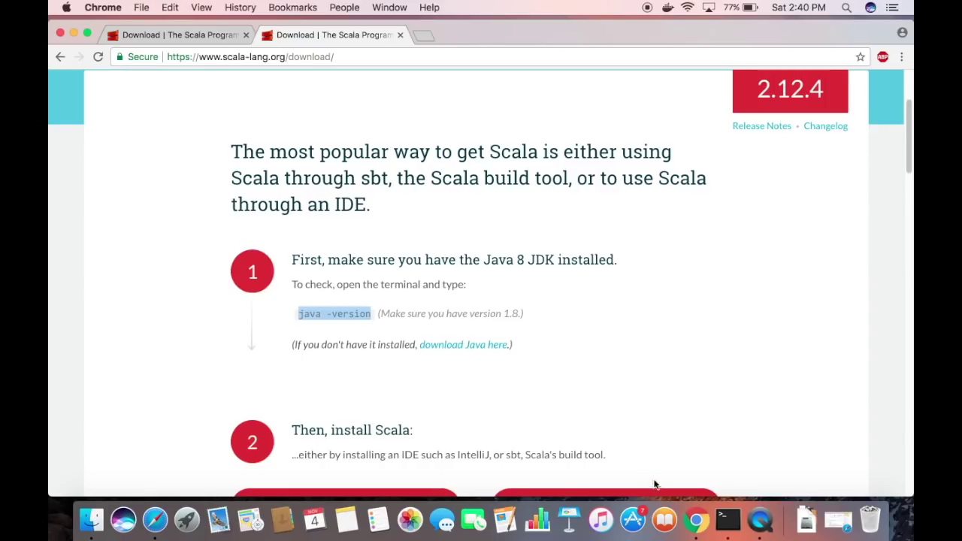
{"action": "left_click", "coordinate": [727, 519]}
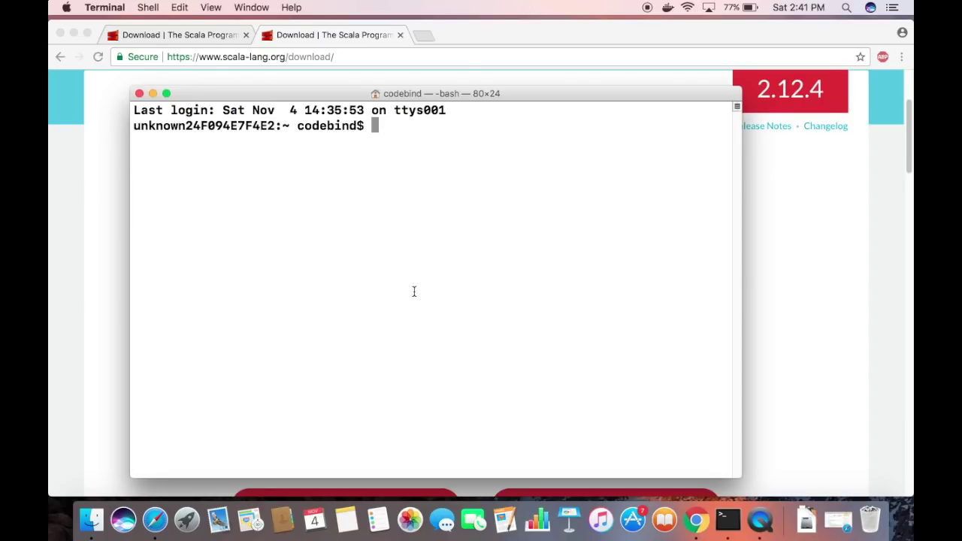
Step: Run java -version to confirm Java 1.8.0_131, then close the Terminal window
{"action": "type", "text": "java -version"}
{"action": "key", "text": "Return"}
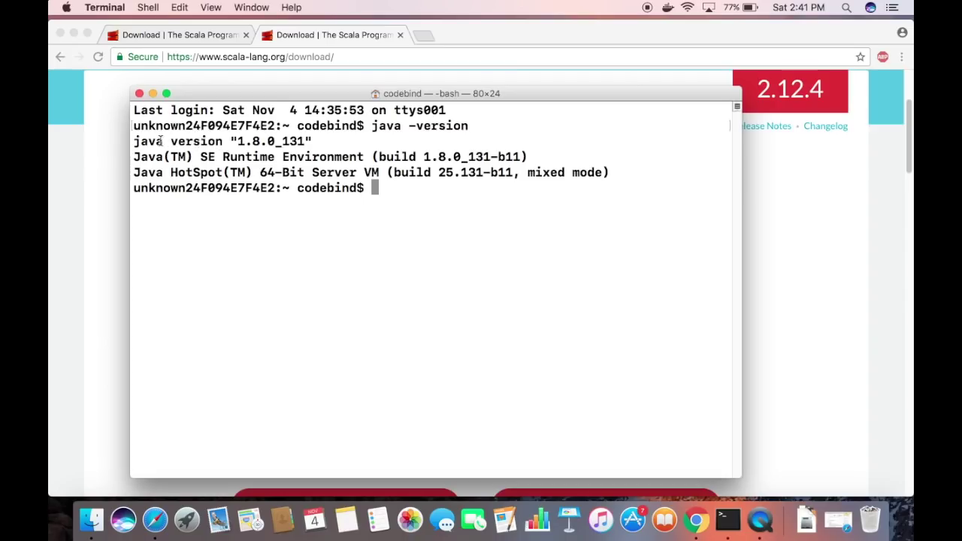
{"action": "left_click_drag", "start_coordinate": [136, 141], "coordinate": [607, 174]}
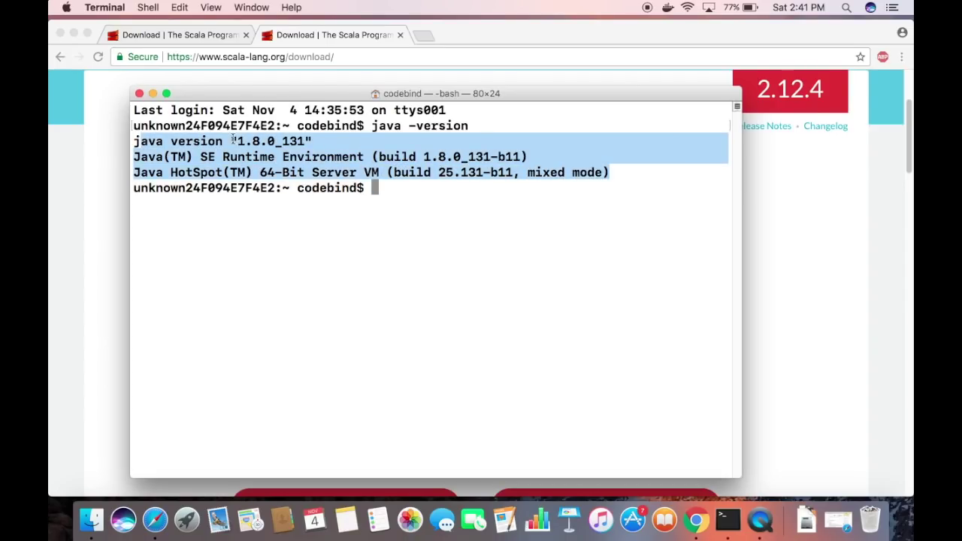
{"action": "left_click", "coordinate": [139, 93]}
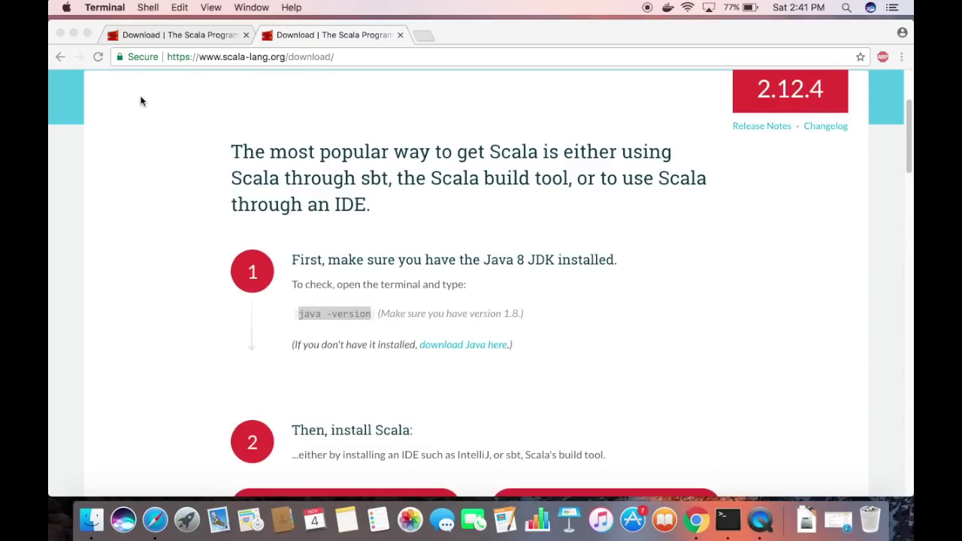
Step: Scroll to the archive table and download scala-2.12.4.tgz for Mac OS X, Unix, Cygwin
{"action": "left_click", "coordinate": [220, 191]}
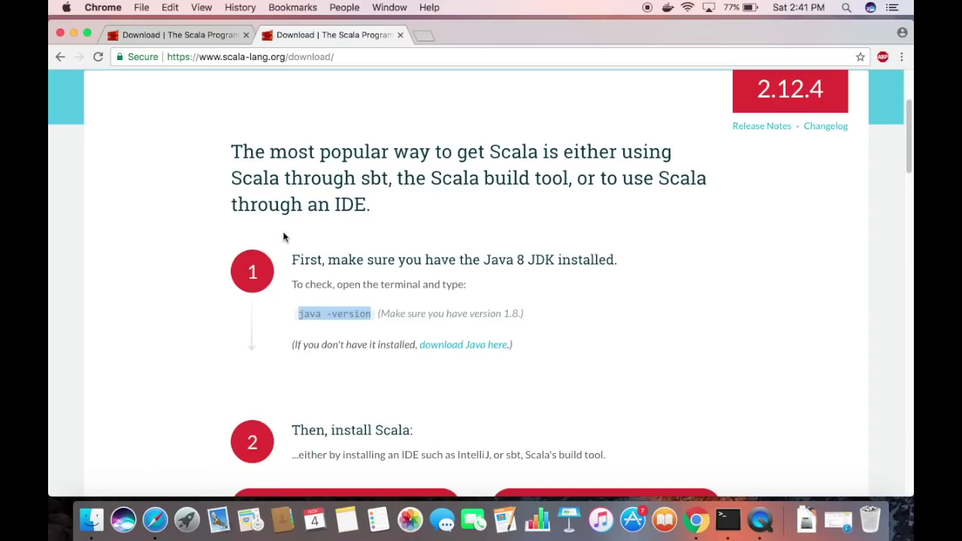
{"action": "scroll", "coordinate": [352, 289], "scroll_direction": "up", "scroll_amount": 3}
{"action": "left_click", "coordinate": [352, 289]}
{"action": "scroll", "coordinate": [351, 290], "scroll_direction": "down", "scroll_amount": 5}
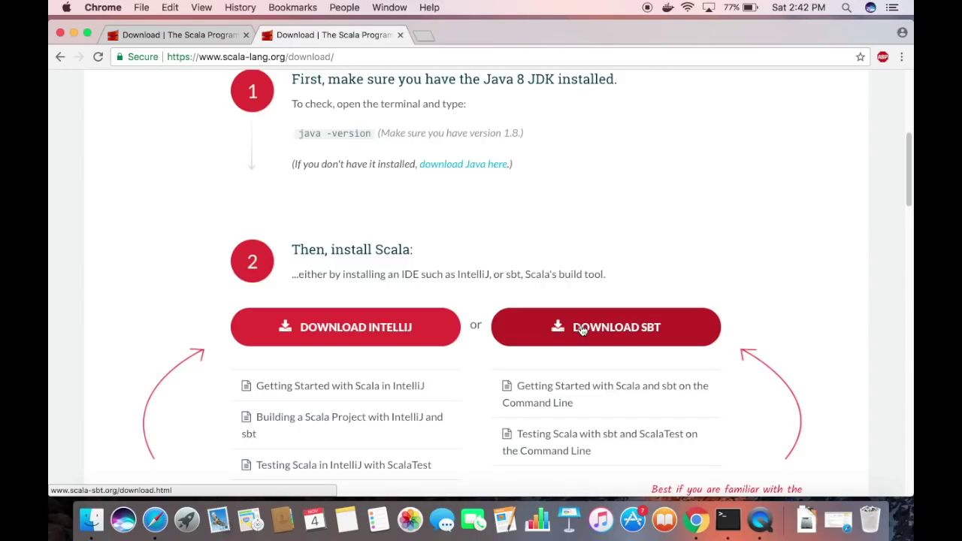
{"action": "scroll", "coordinate": [582, 331], "scroll_direction": "down", "scroll_amount": 1}
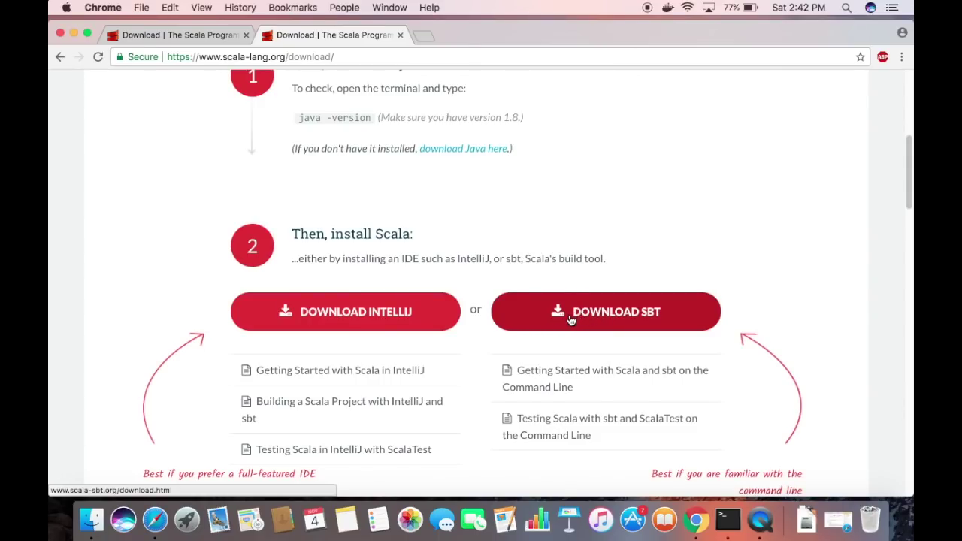
{"action": "scroll", "coordinate": [571, 321], "scroll_direction": "down", "scroll_amount": 3}
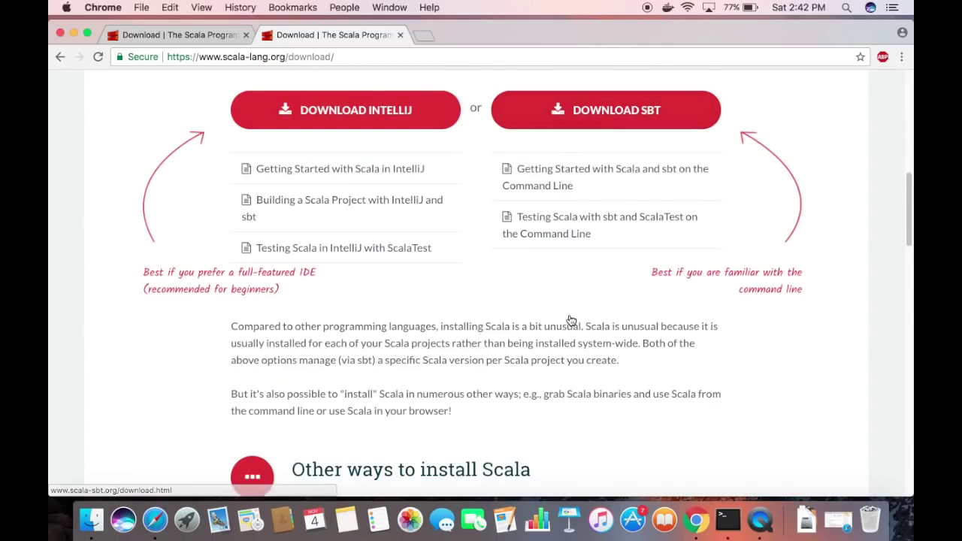
{"action": "scroll", "coordinate": [570, 321], "scroll_direction": "down", "scroll_amount": 10}
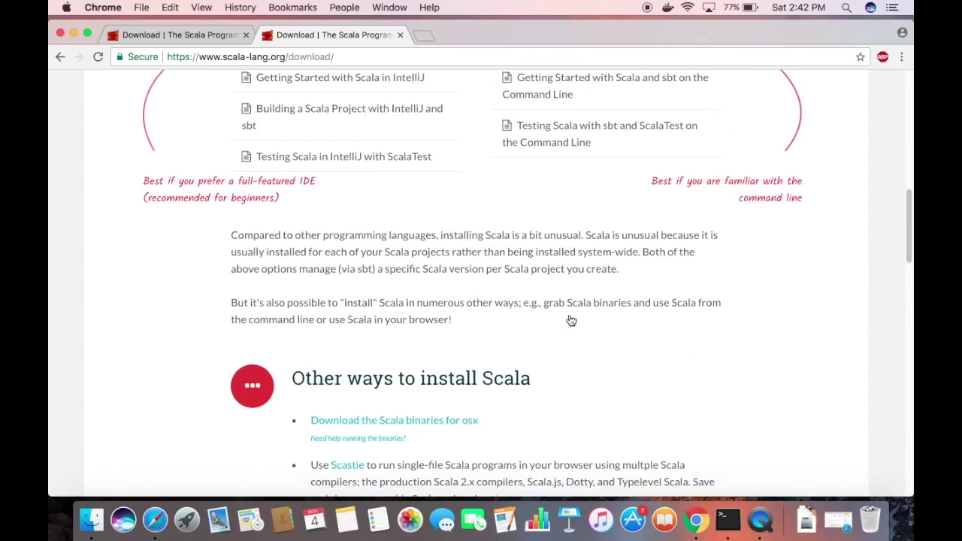
{"action": "scroll", "coordinate": [570, 321], "scroll_direction": "down", "scroll_amount": 5}
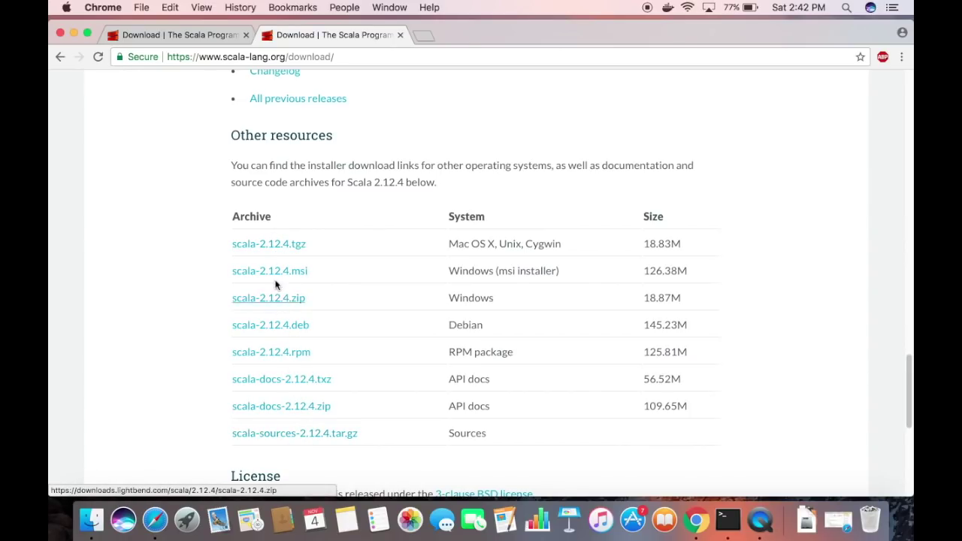
{"action": "left_click_drag", "start_coordinate": [448, 243], "coordinate": [562, 245]}
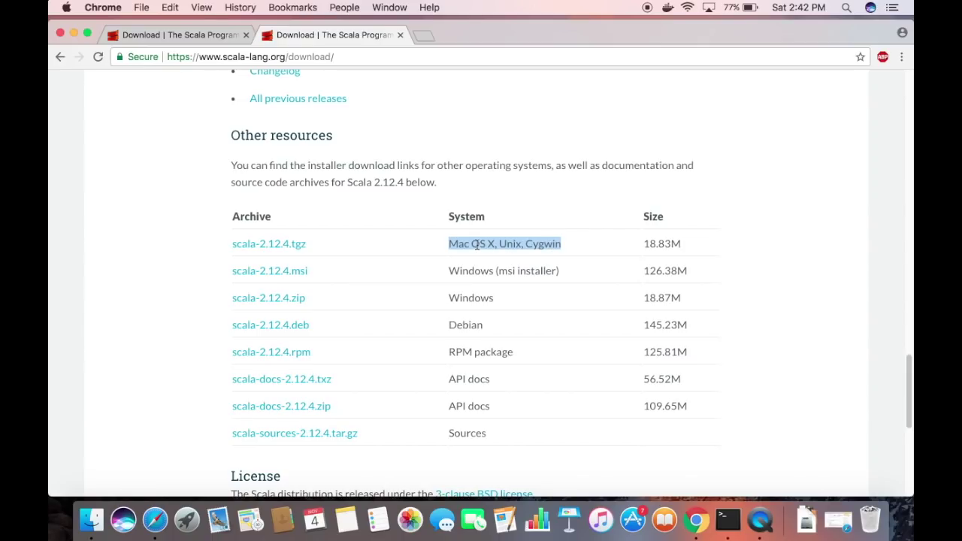
{"action": "left_click", "coordinate": [278, 251]}
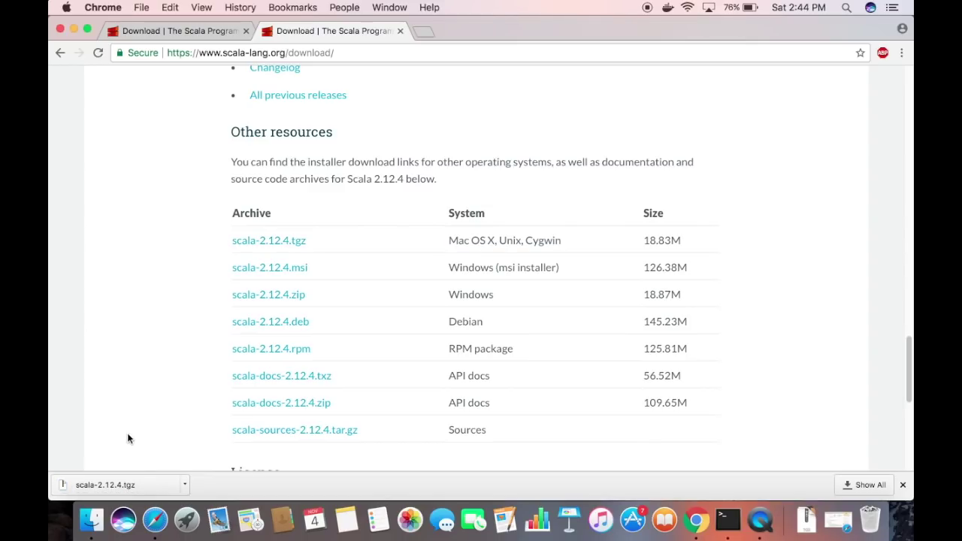
Step: Extract scala-2.12.4.tgz into Downloads, check it in Finder, and minimise Chrome and Finder
{"action": "left_click", "coordinate": [118, 485]}
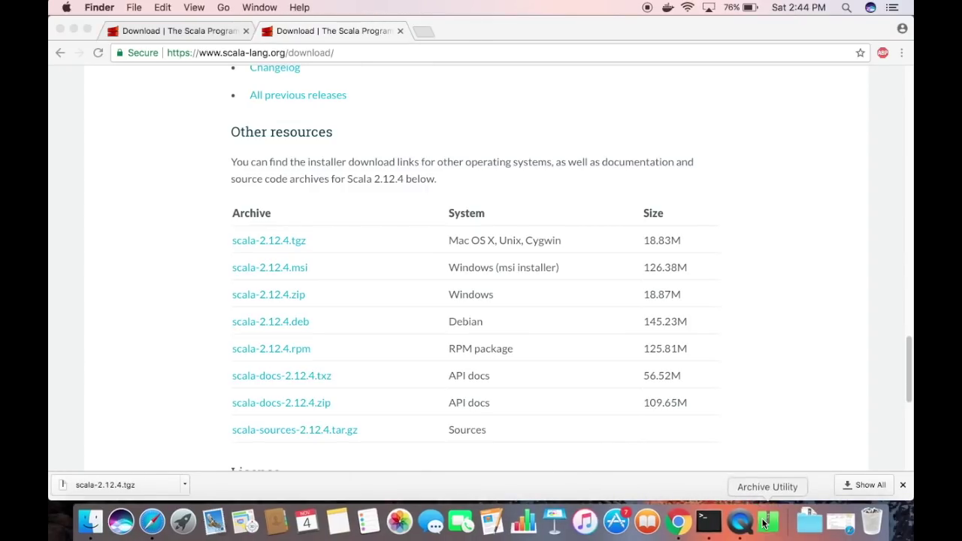
{"action": "left_click", "coordinate": [805, 524]}
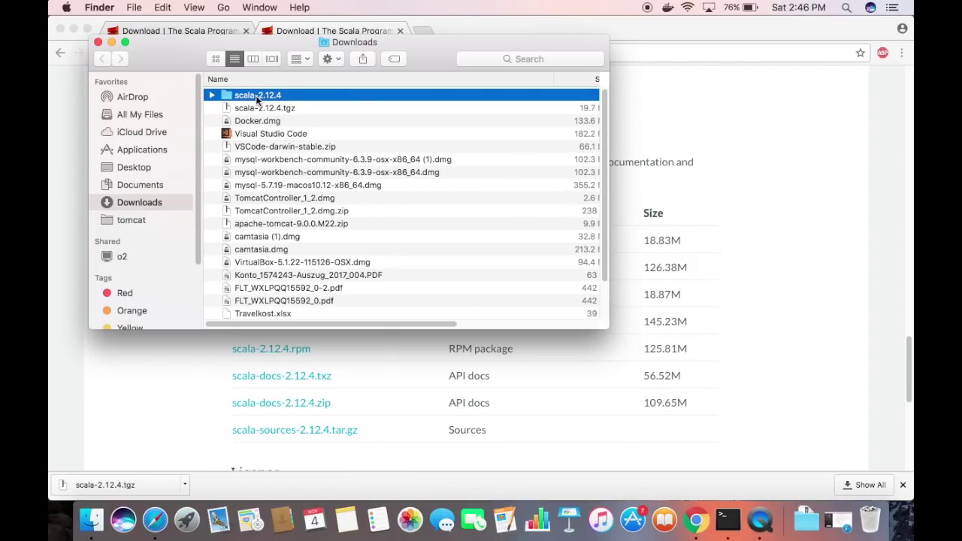
{"action": "left_click", "coordinate": [76, 30]}
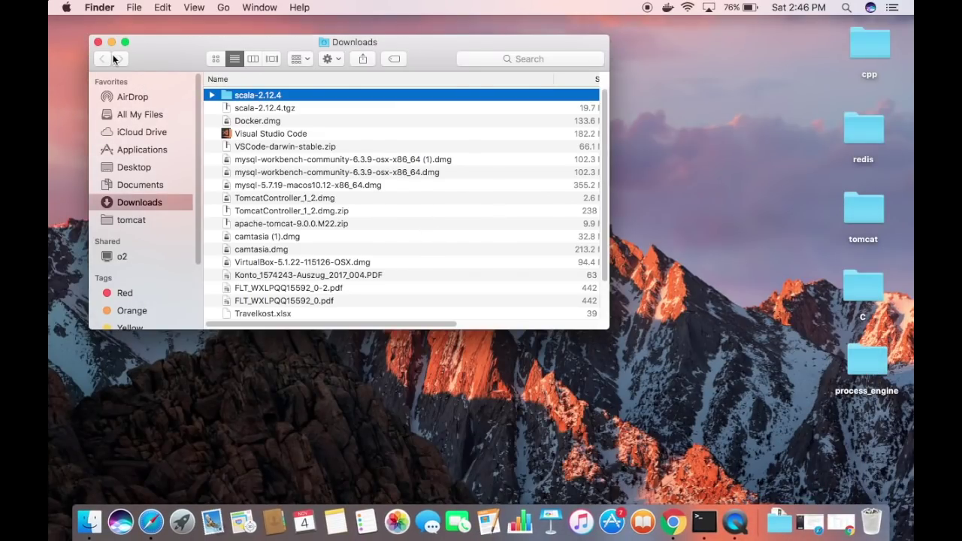
{"action": "left_click", "coordinate": [111, 43]}
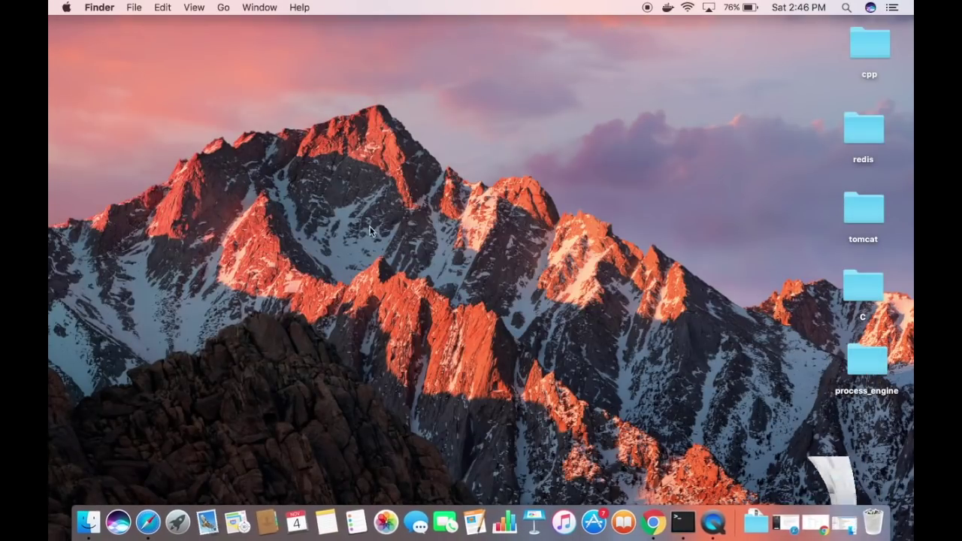
Step: In a new Terminal window, move into Downloads and list its contents
{"action": "left_click", "coordinate": [692, 522]}
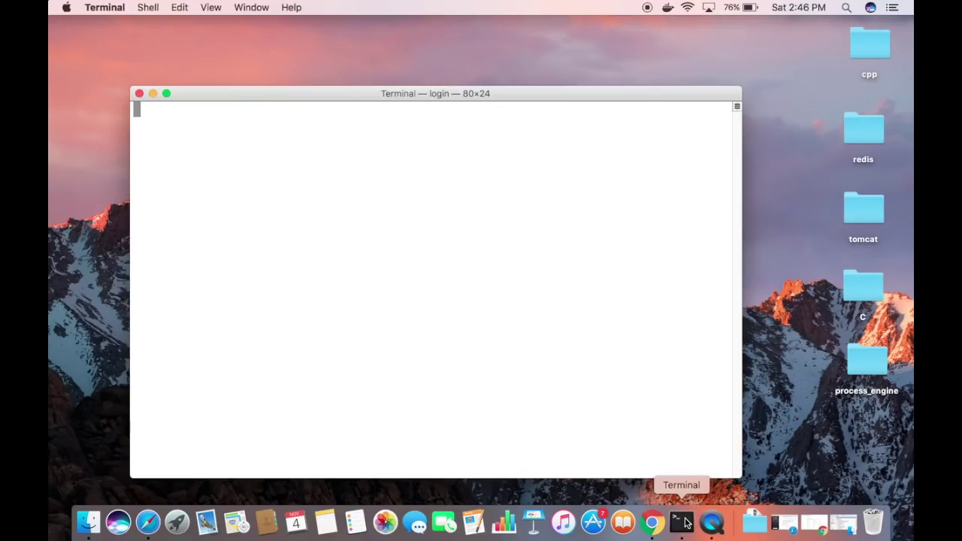
{"action": "triple_click", "coordinate": [407, 249]}
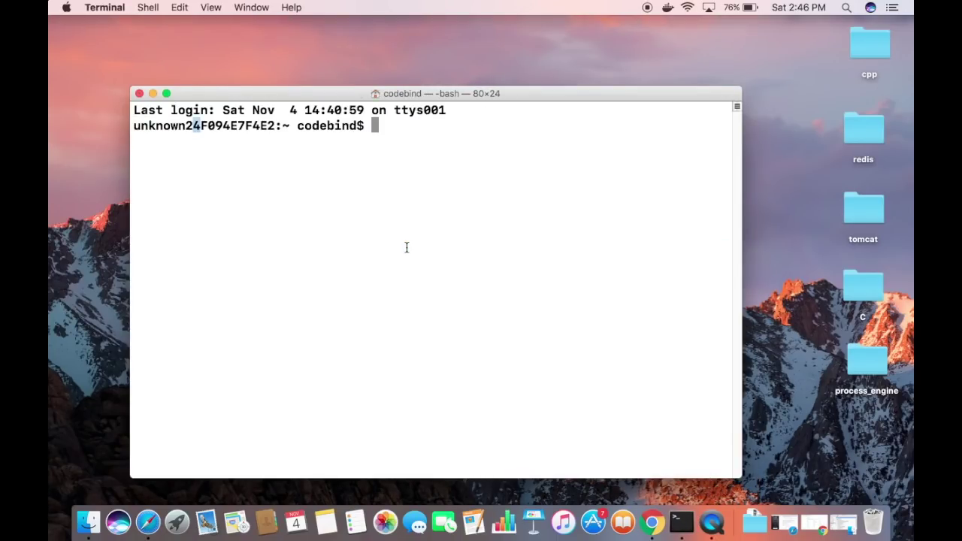
{"action": "type", "text": "cd Dow"}
{"action": "key", "text": "Tab"}
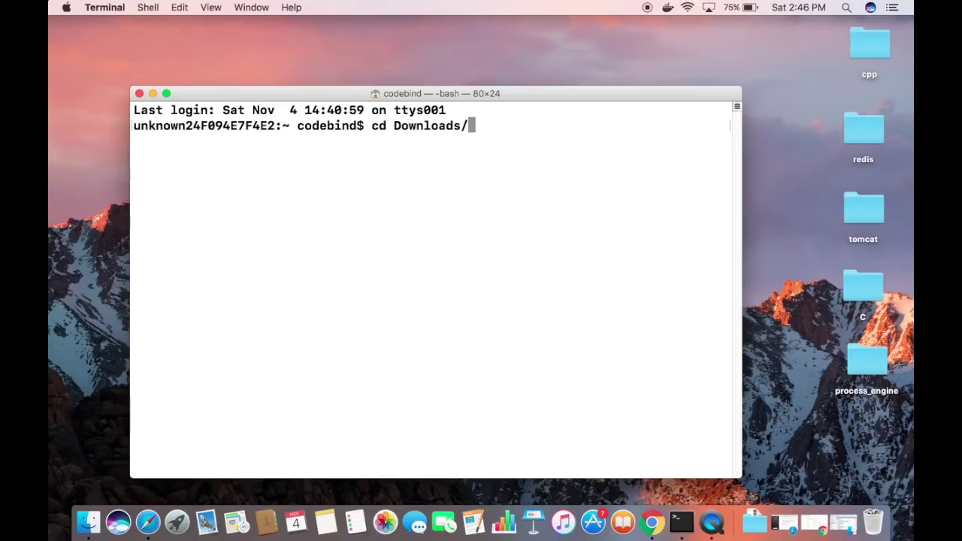
{"action": "key", "text": "Return"}
{"action": "type", "text": "ls"}
{"action": "key", "text": "Return"}
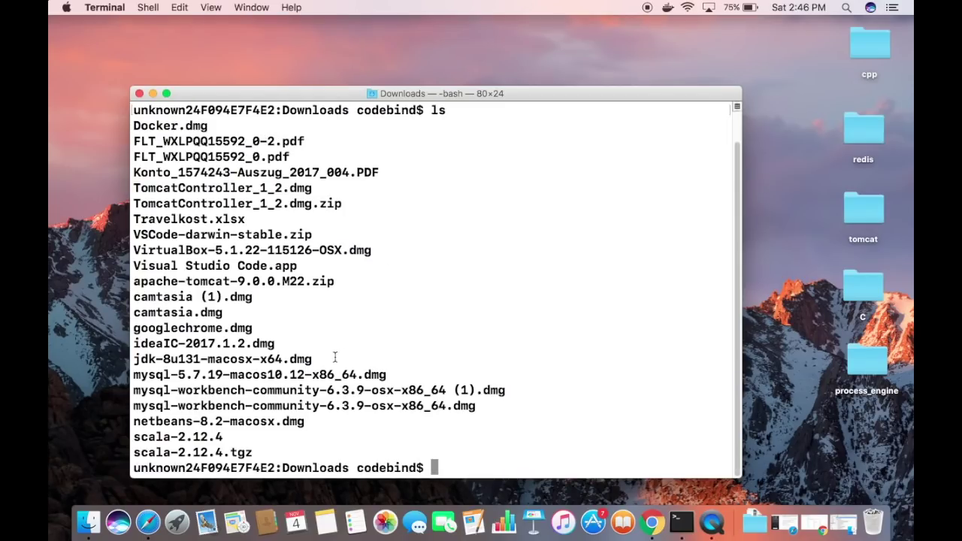
Step: Highlight the scala-2.12.4 entry in the listing, then clear the screen
{"action": "double_click", "coordinate": [204, 436]}
{"action": "triple_click", "coordinate": [205, 436]}
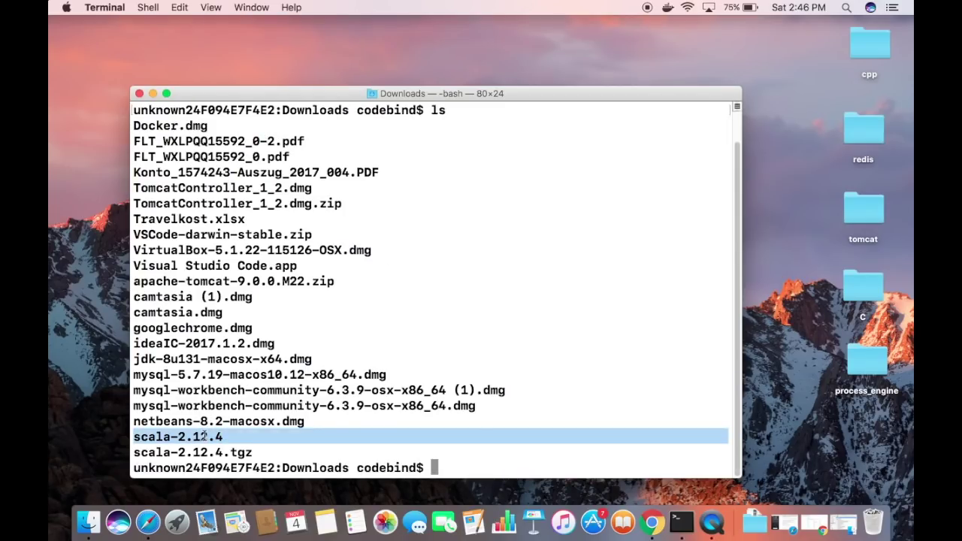
{"action": "triple_click", "coordinate": [204, 436]}
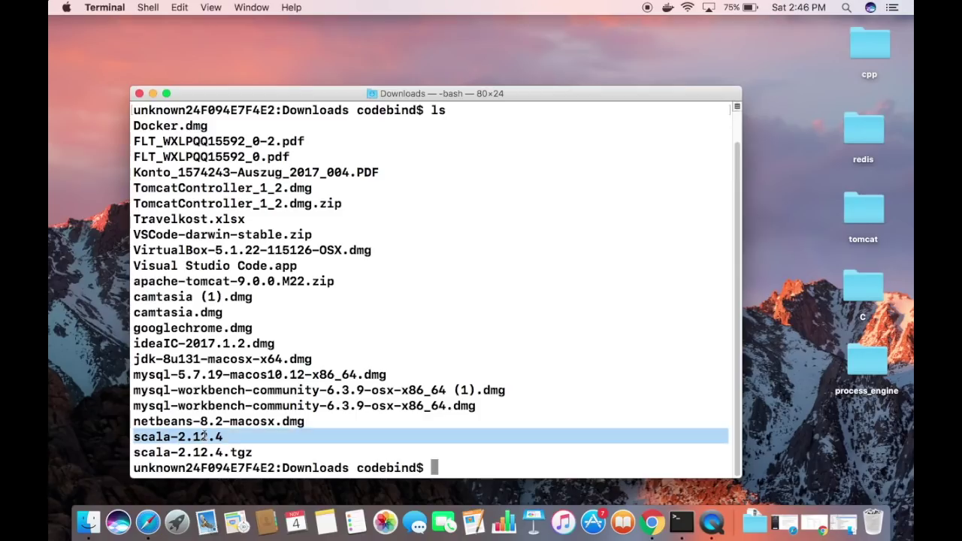
{"action": "left_click", "coordinate": [414, 366]}
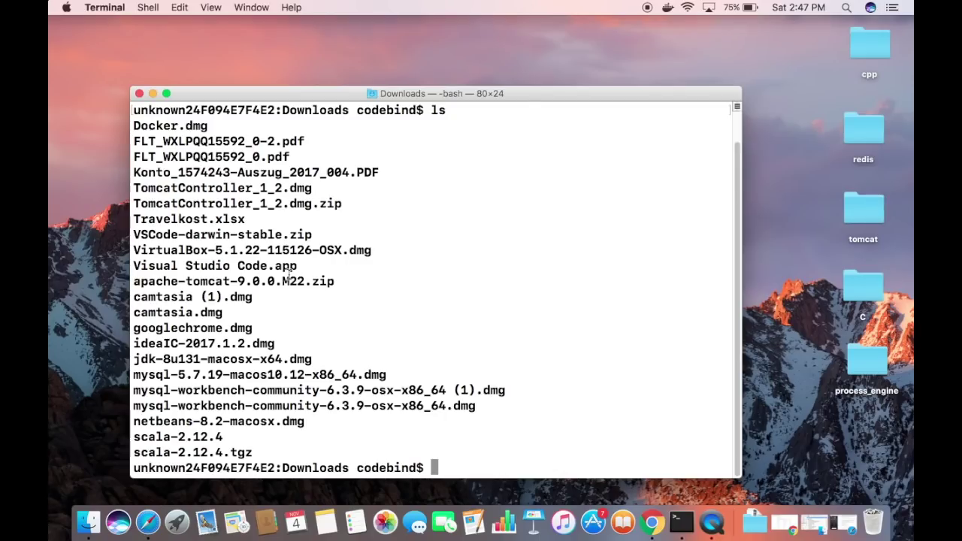
{"action": "type", "text": "cp"}
{"action": "key", "text": "BackSpace"}
{"action": "key", "text": "BackSpace"}
{"action": "type", "text": "clear"}
{"action": "key", "text": "Return"}
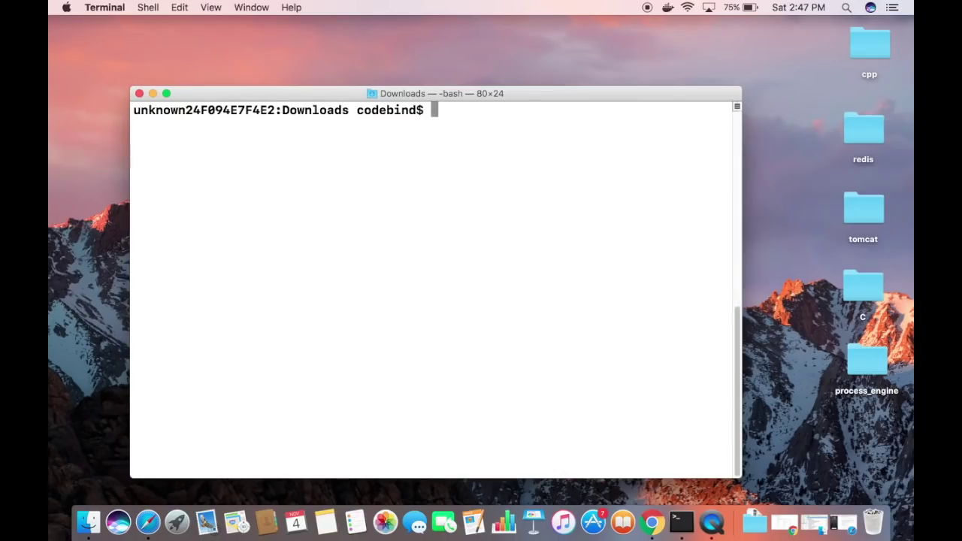
Step: Copy scala-2.12.4 to /usr/local/scala with sudo cp -R, entering the administrator password
{"action": "left_click_drag", "start_coordinate": [741, 286], "coordinate": [771, 285]}
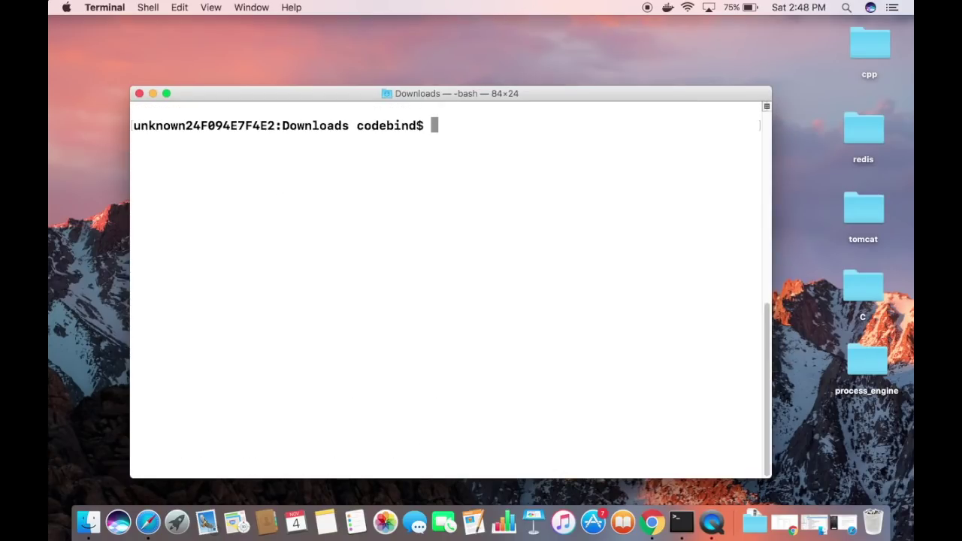
{"action": "type", "text": "sudo "}
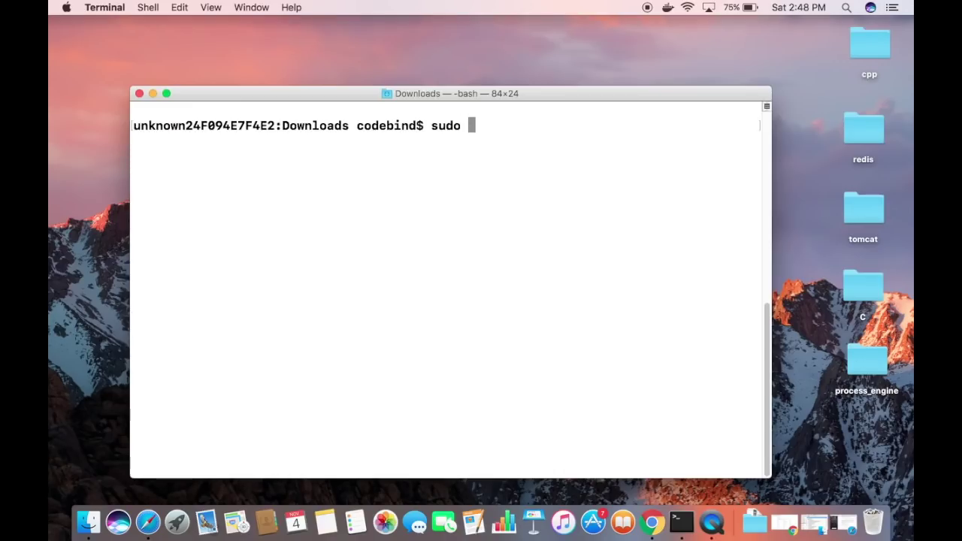
{"action": "type", "text": "cp -R"}
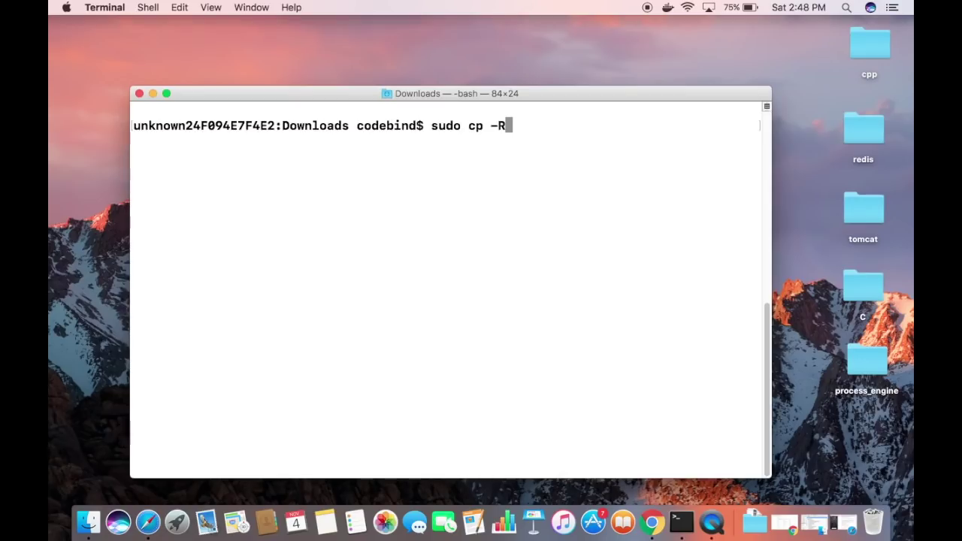
{"action": "type", "text": " sc"}
{"action": "key", "text": "Tab"}
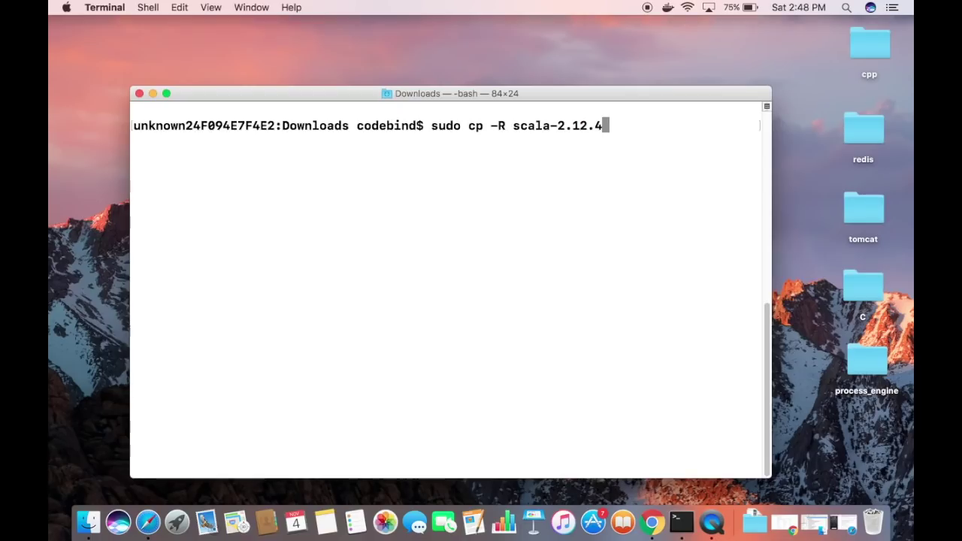
{"action": "type", "text": "/usr/loc"}
{"action": "key", "text": "Tab"}
{"action": "type", "text": "scala"}
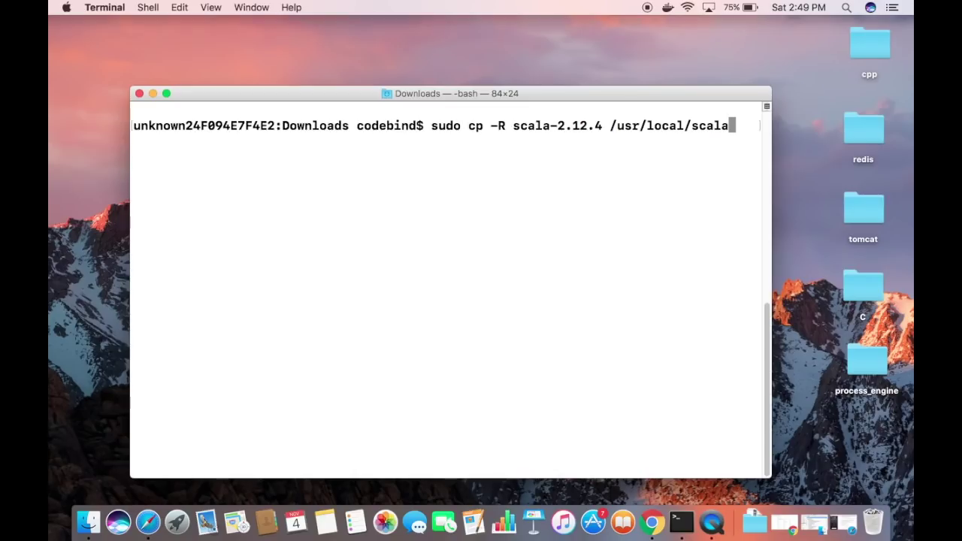
{"action": "key", "text": "Return"}
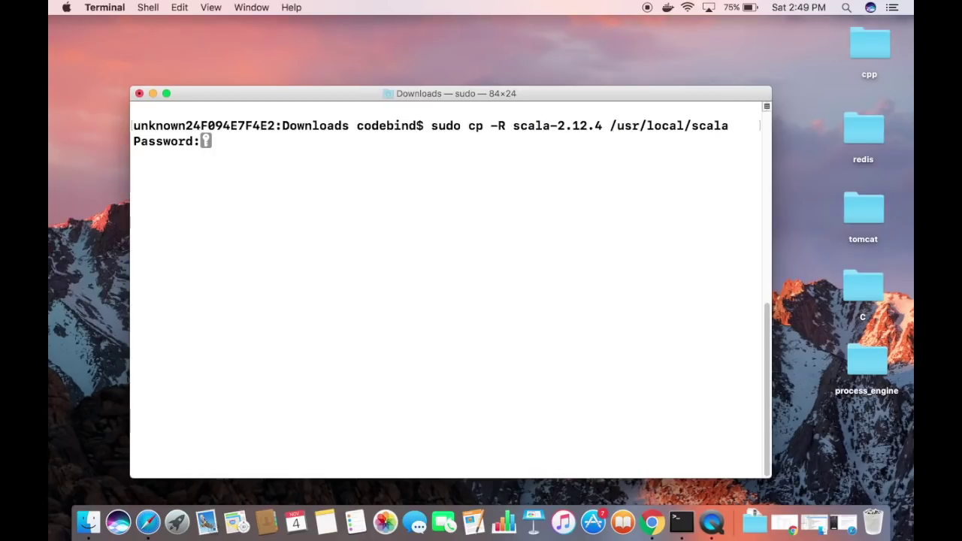
{"action": "key", "text": "Return"}
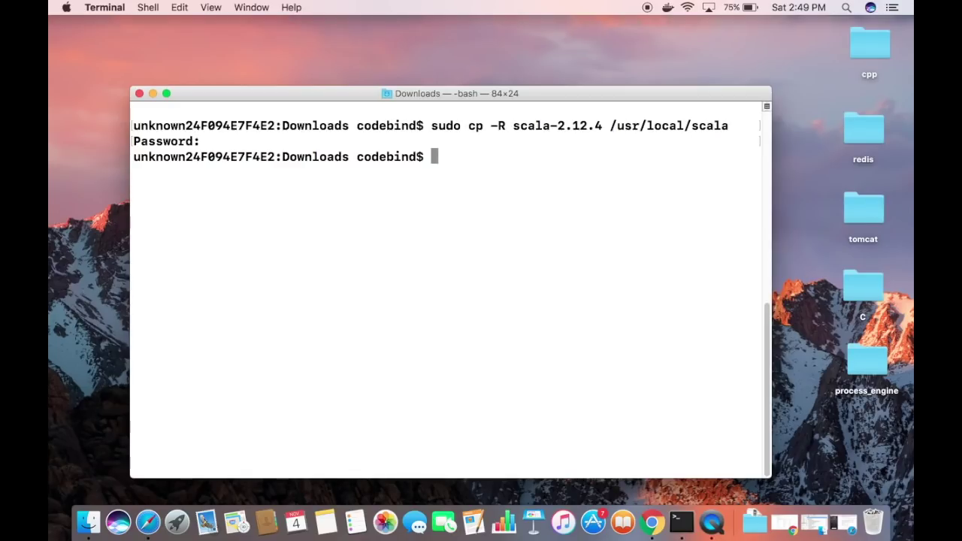
Step: Change directory to /usr/local
{"action": "type", "text": "cd /usr/loc"}
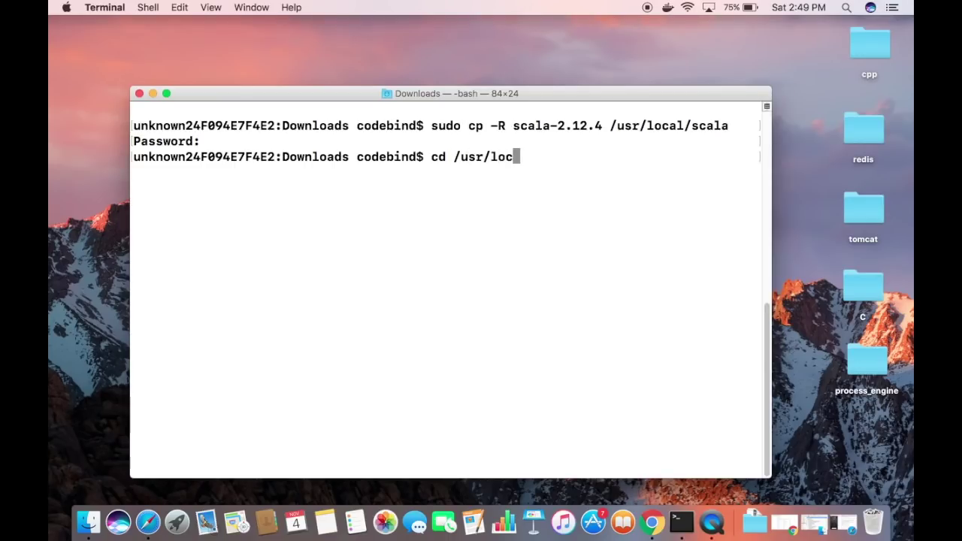
{"action": "key", "text": "Tab"}
{"action": "key", "text": "Return"}
Step: List /usr/local and highlight the new scala folder
{"action": "type", "text": "ls"}
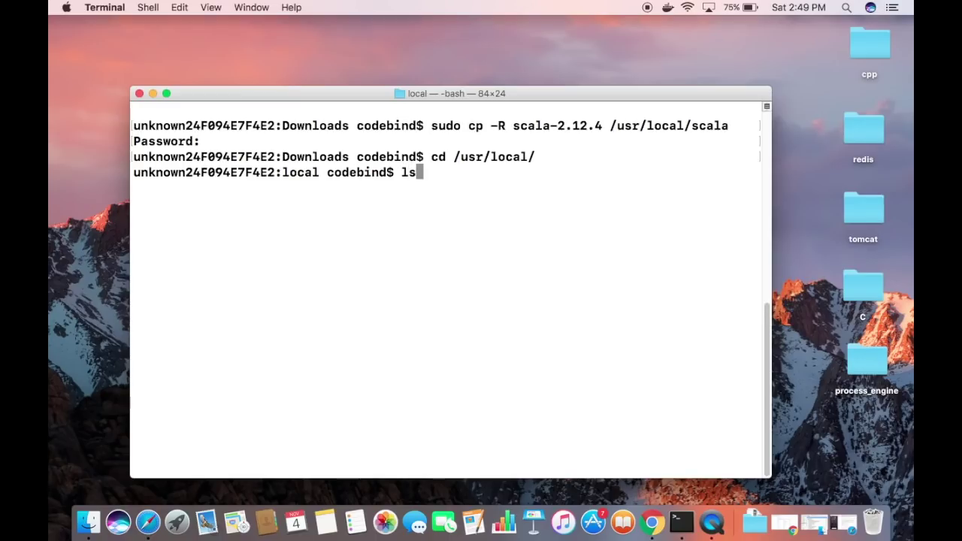
{"action": "key", "text": "Return"}
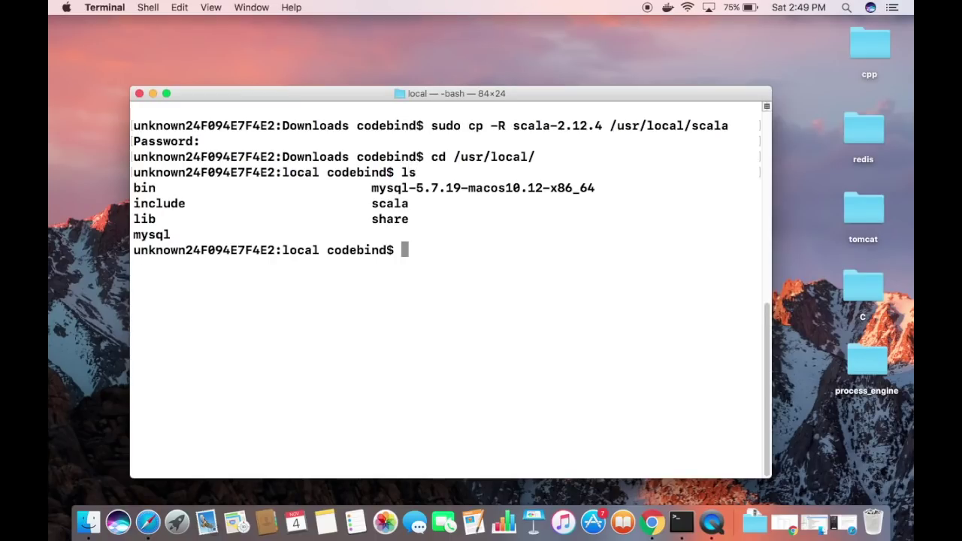
{"action": "double_click", "coordinate": [388, 203]}
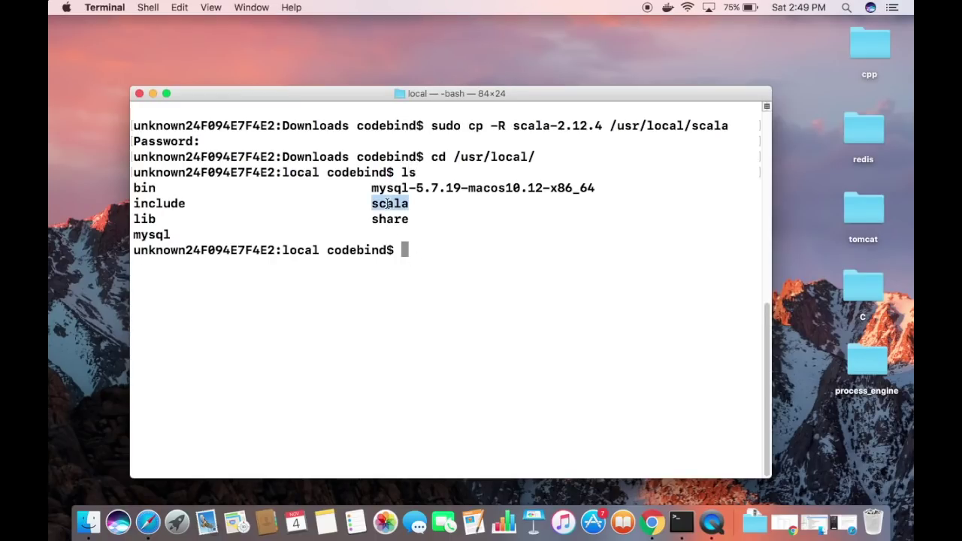
{"action": "left_click", "coordinate": [426, 250]}
Step: Move into /usr/local/scala and list its bin, doc, lib and man folders
{"action": "type", "text": "cd scl"}
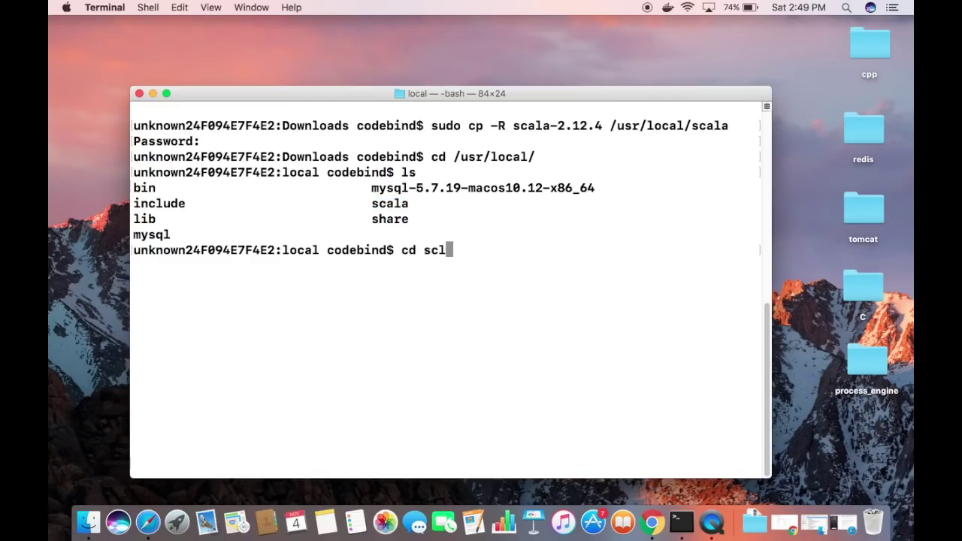
{"action": "key", "text": "BackSpace"}
{"action": "key", "text": "Tab"}
{"action": "key", "text": "Return"}
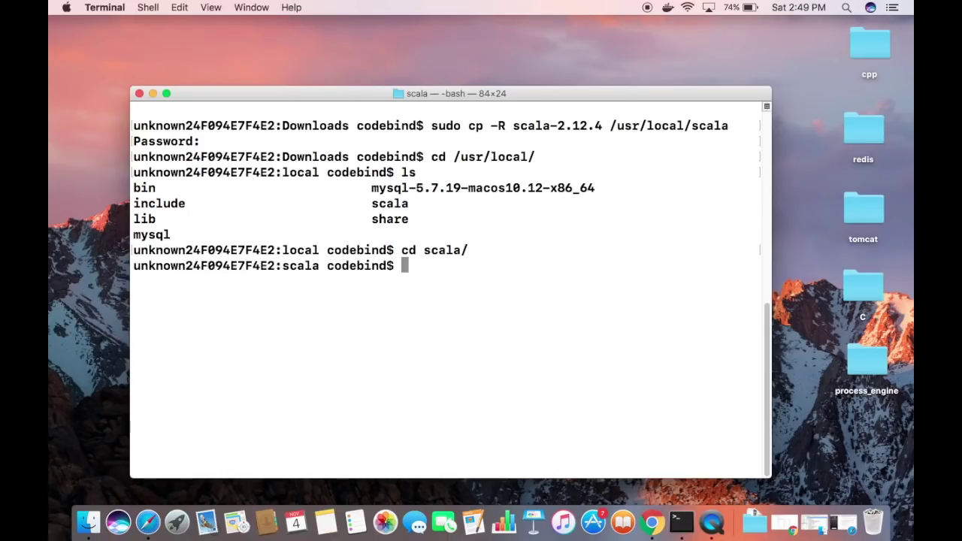
{"action": "type", "text": "ls"}
{"action": "key", "text": "Return"}
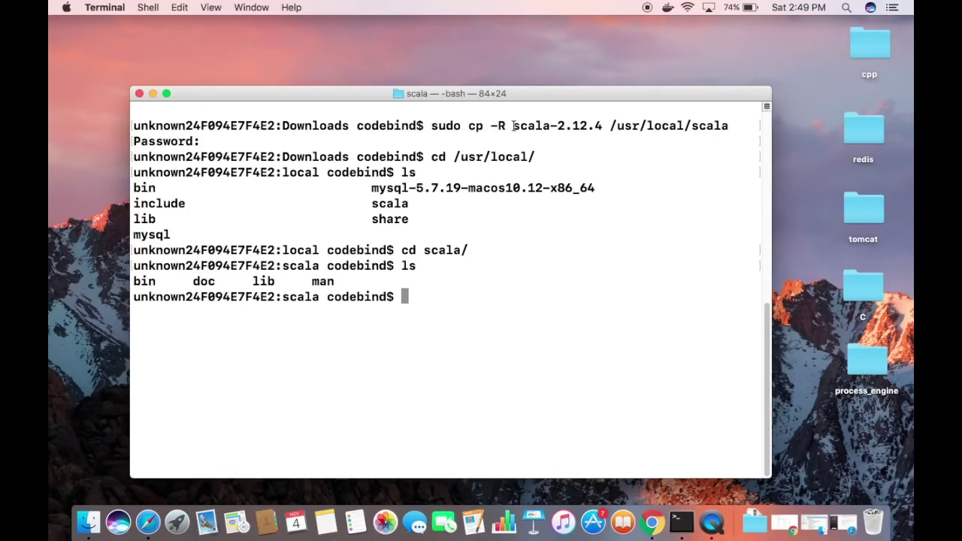
{"action": "left_click_drag", "start_coordinate": [515, 126], "coordinate": [601, 126]}
{"action": "left_click_drag", "start_coordinate": [336, 282], "coordinate": [126, 283]}
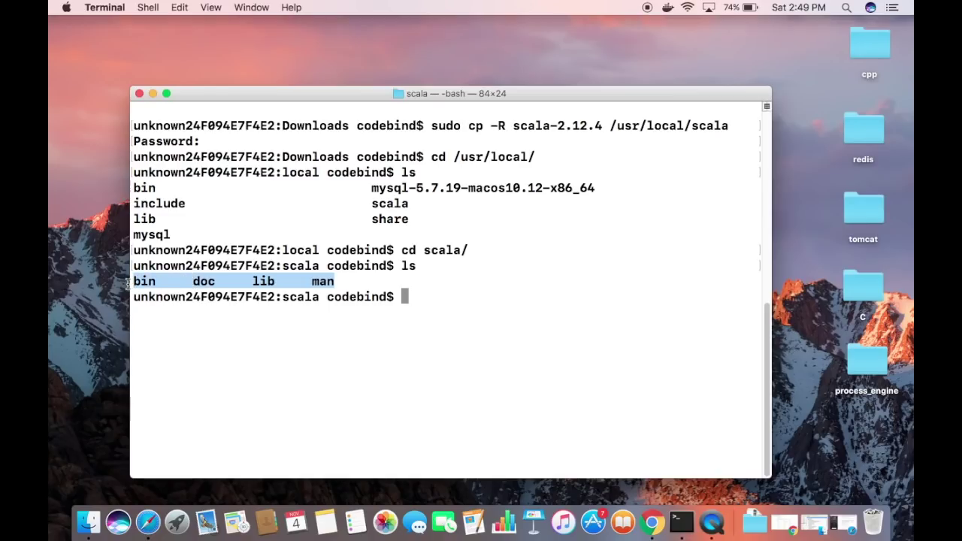
{"action": "double_click", "coordinate": [681, 125]}
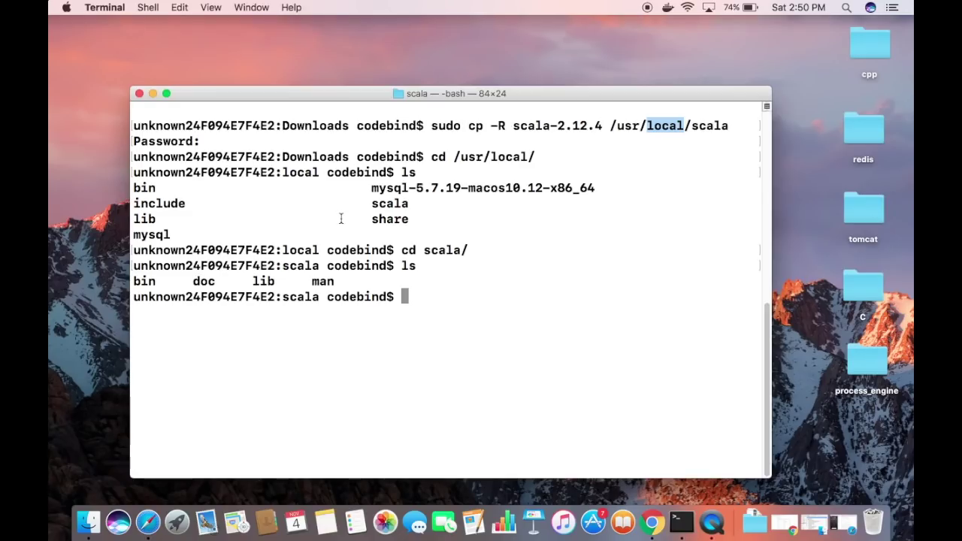
{"action": "type", "text": "cd"}
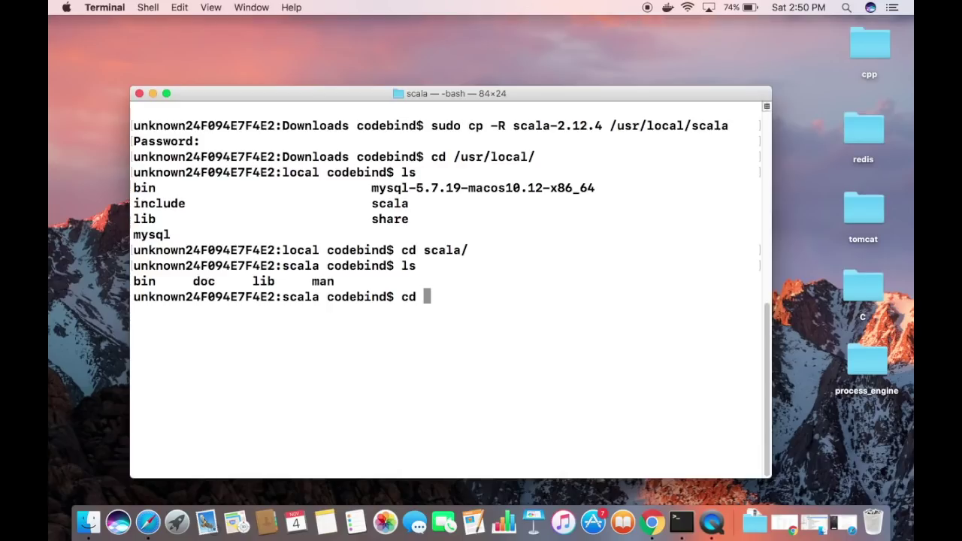
Step: Return to the home folder and confirm the path with pwd
{"action": "key", "text": "Return"}
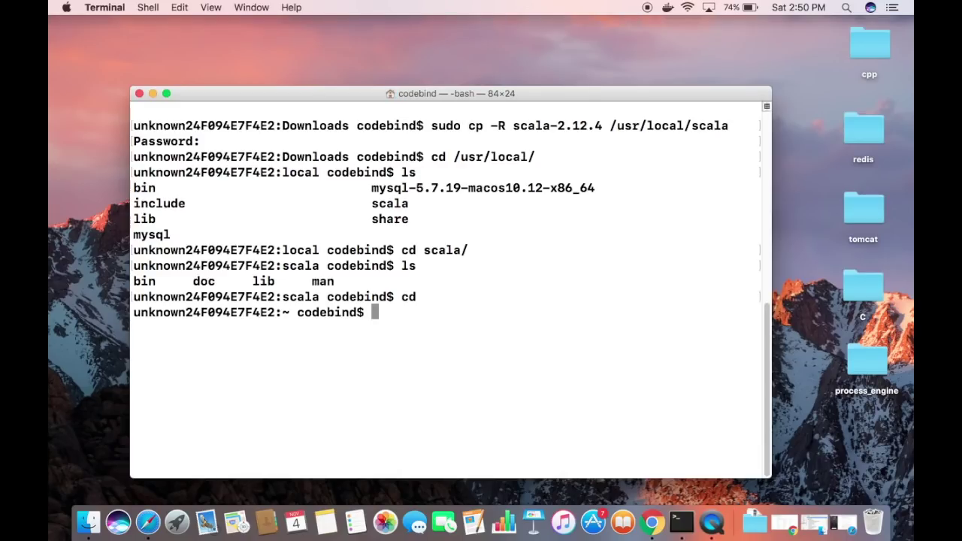
{"action": "type", "text": "pwd"}
{"action": "key", "text": "Return"}
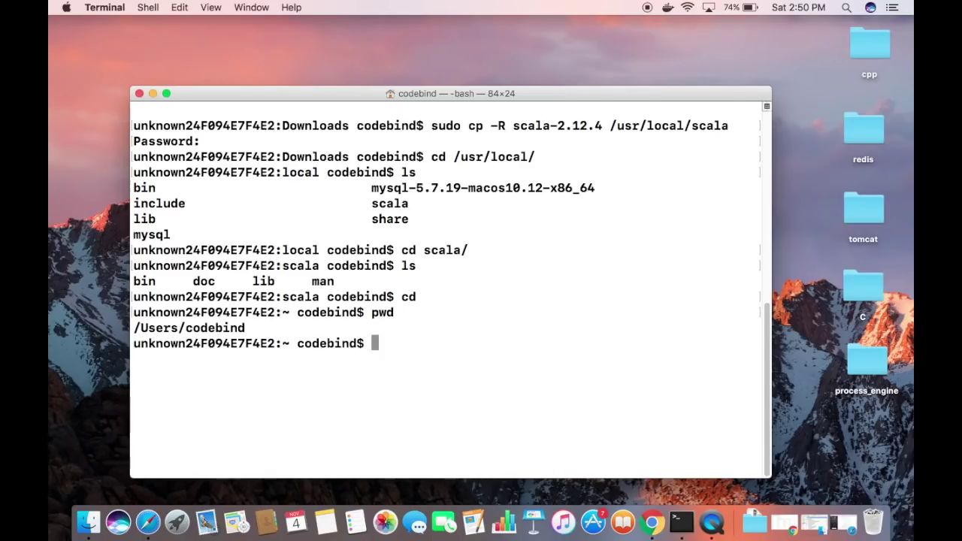
{"action": "double_click", "coordinate": [206, 331]}
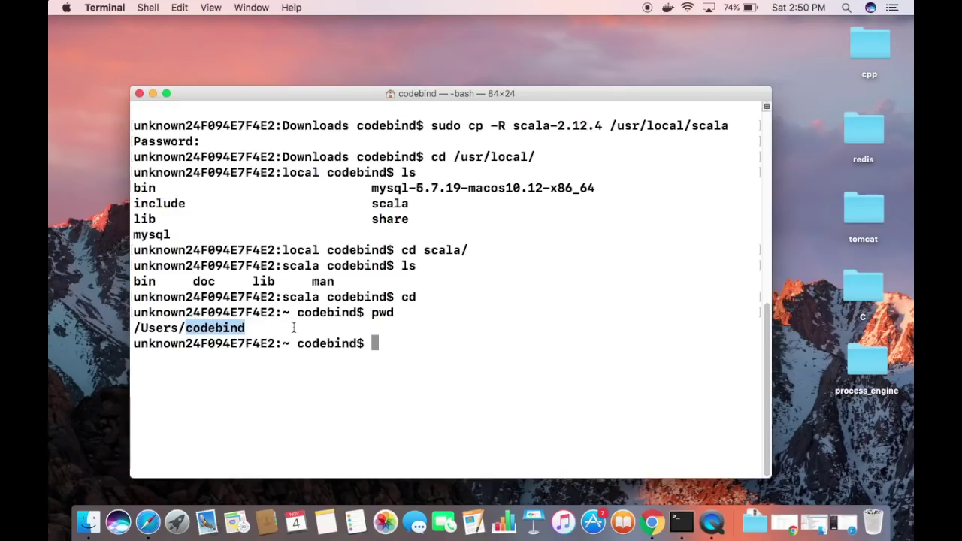
{"action": "left_click", "coordinate": [374, 343]}
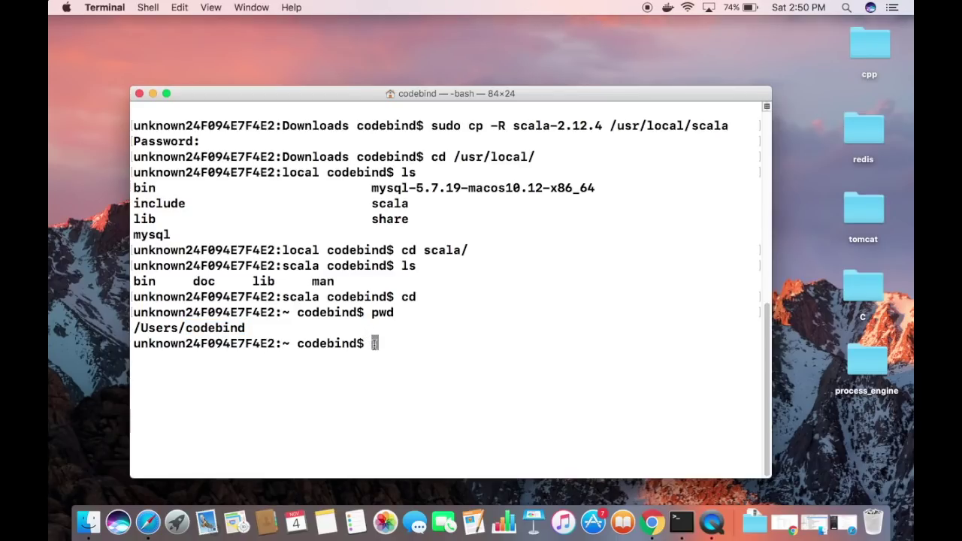
Step: Run ls -al and scroll the listing to find .bash_profile
{"action": "type", "text": "ls -al"}
{"action": "key", "text": "Return"}
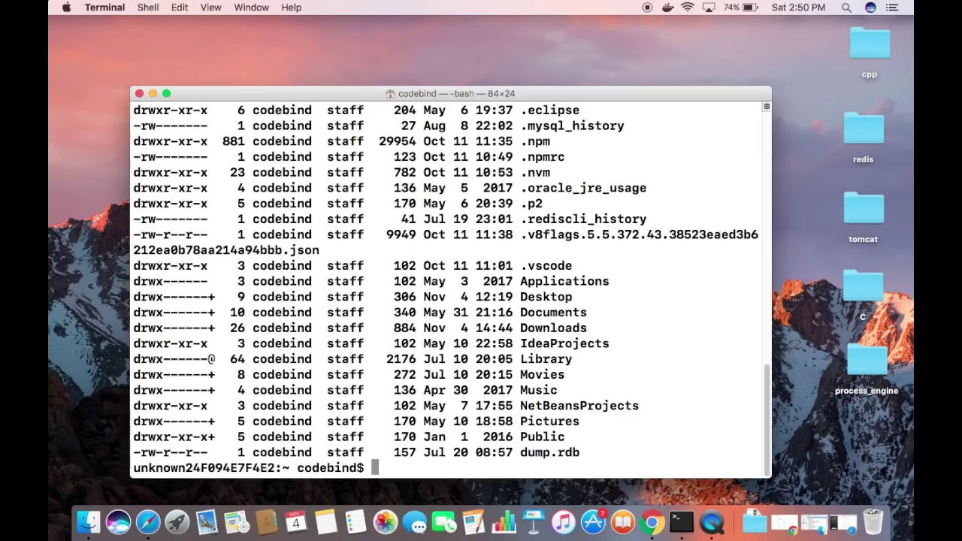
{"action": "left_click_drag", "start_coordinate": [766, 409], "coordinate": [765, 367]}
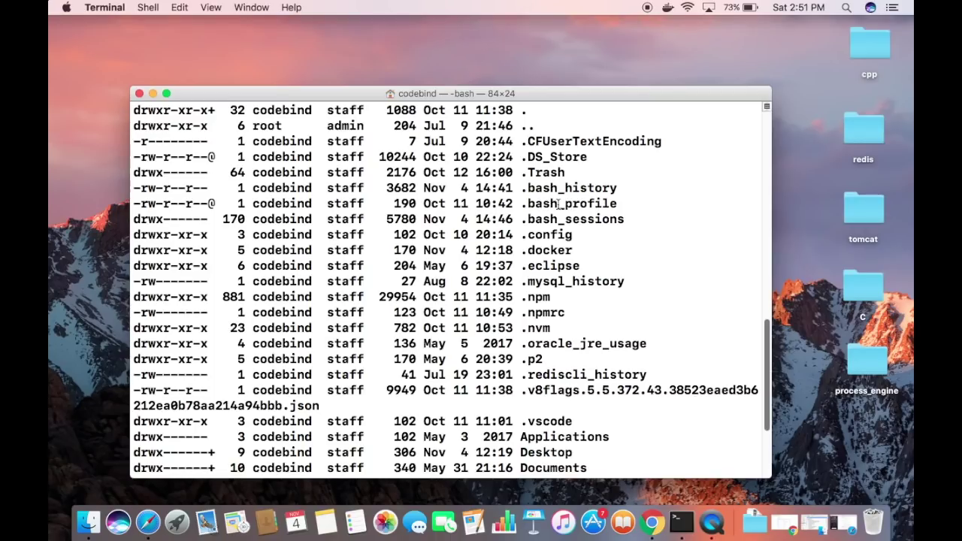
{"action": "left_click_drag", "start_coordinate": [765, 328], "coordinate": [769, 385]}
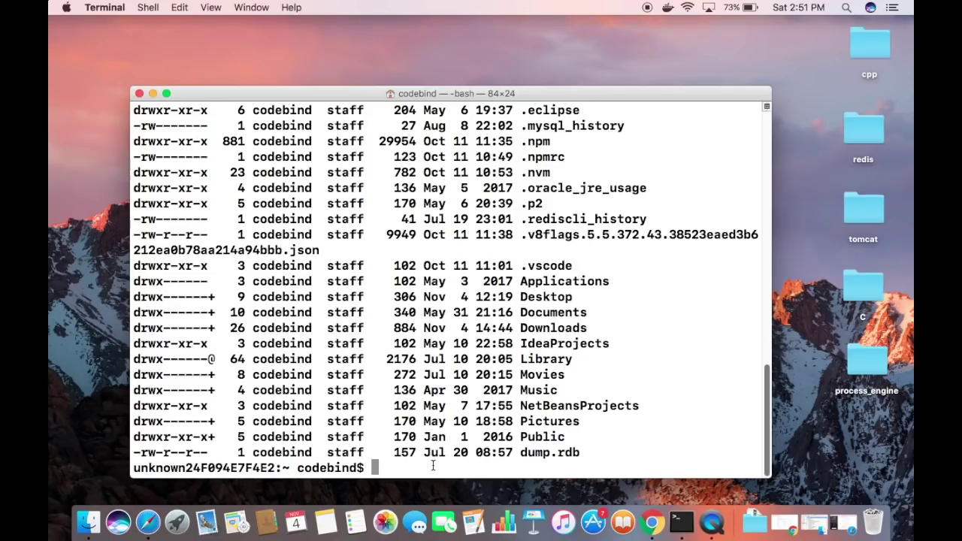
{"action": "type", "text": "open -e .bash_"}
Step: Run open -e .bash_profile to show its JAVA_HOME, PATH and NVM_DIR exports in TextEdit
{"action": "key", "text": "BackSpace"}
{"action": "type", "text": "_p"}
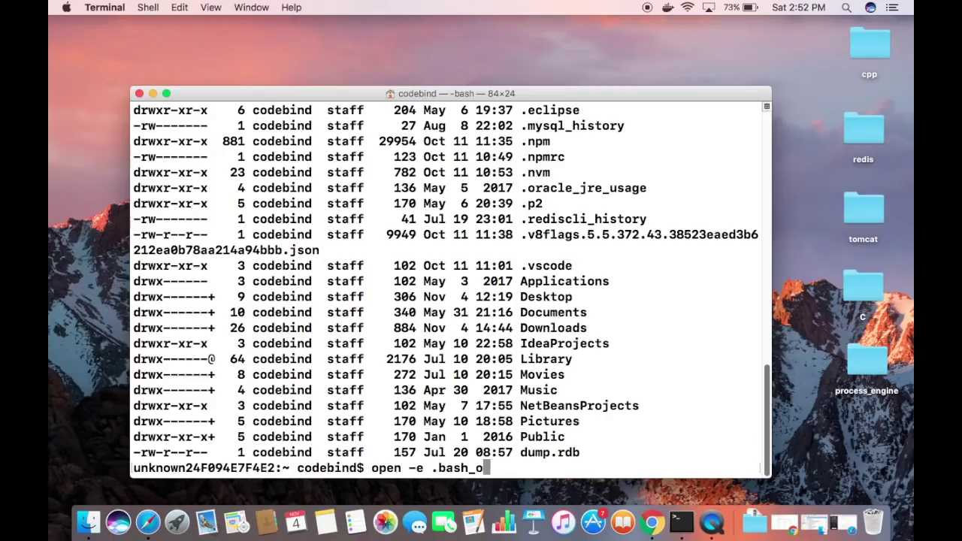
{"action": "key", "text": "Tab"}
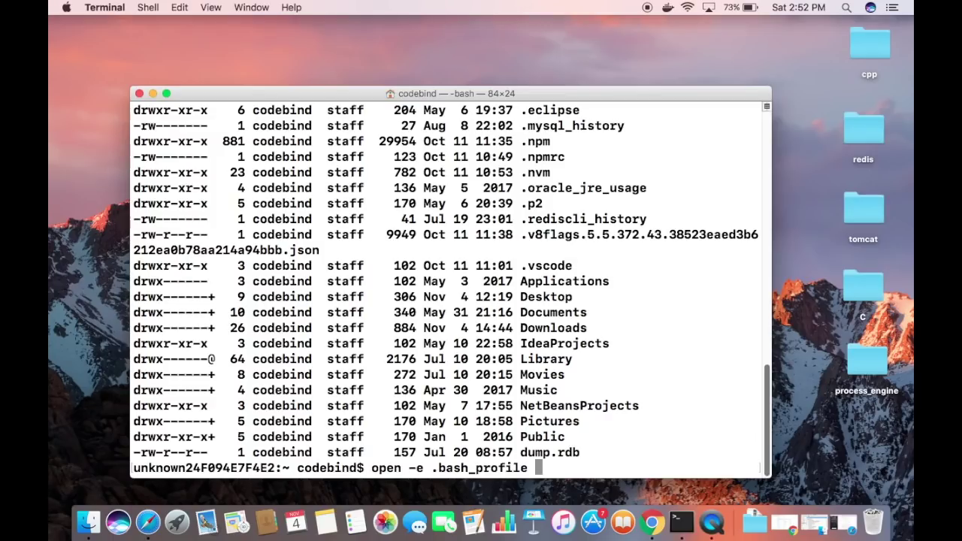
{"action": "key", "text": "Return"}
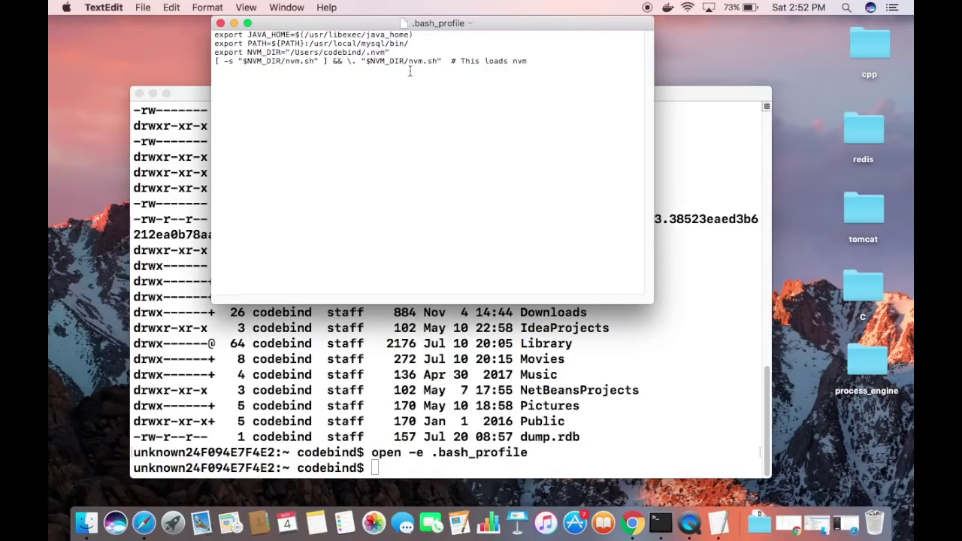
Step: Append export PATH=/usr/local/scala/bin:$PATH as a new last line of .bash_profile
{"action": "left_click", "coordinate": [534, 63]}
{"action": "key", "text": "Return"}
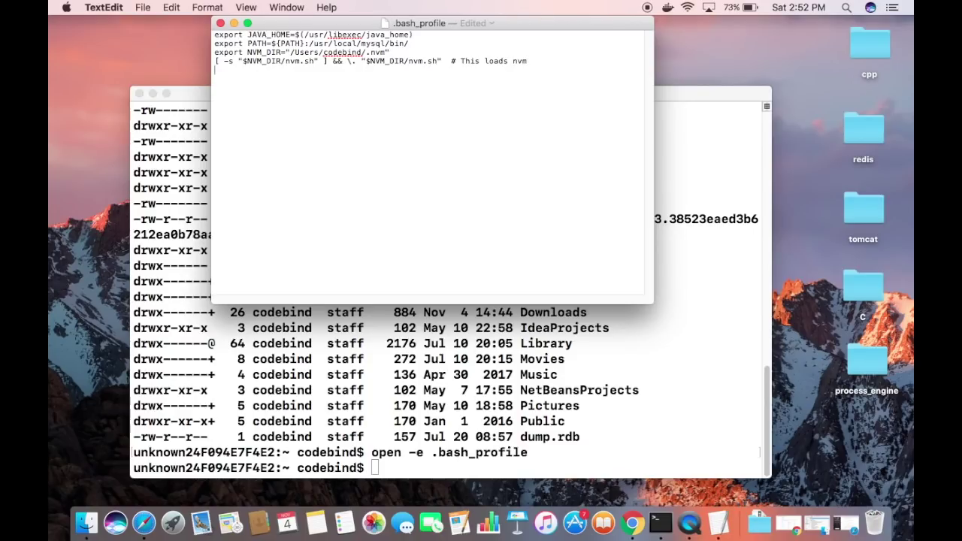
{"action": "type", "text": "export PATH=/usr/local/scala/bin:$PATH"}
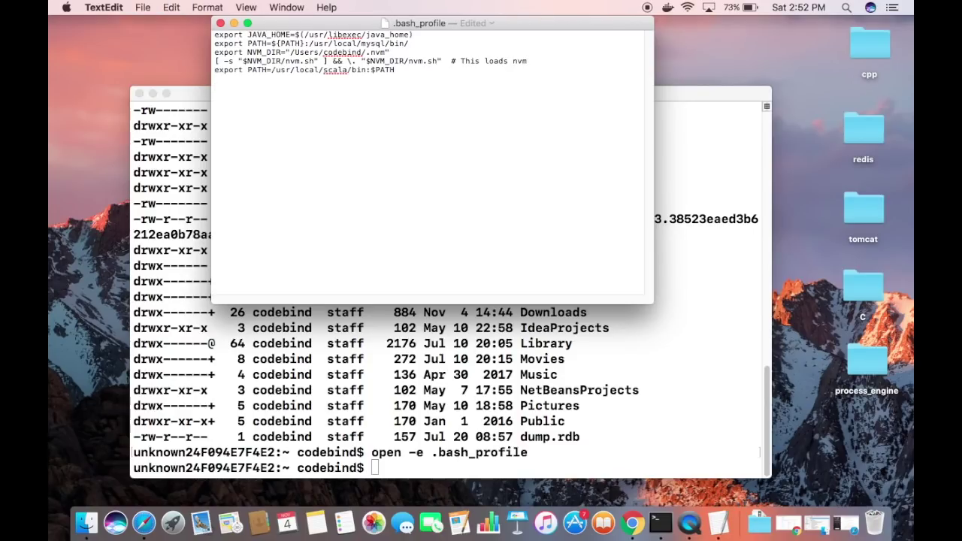
{"action": "triple_click", "coordinate": [298, 70]}
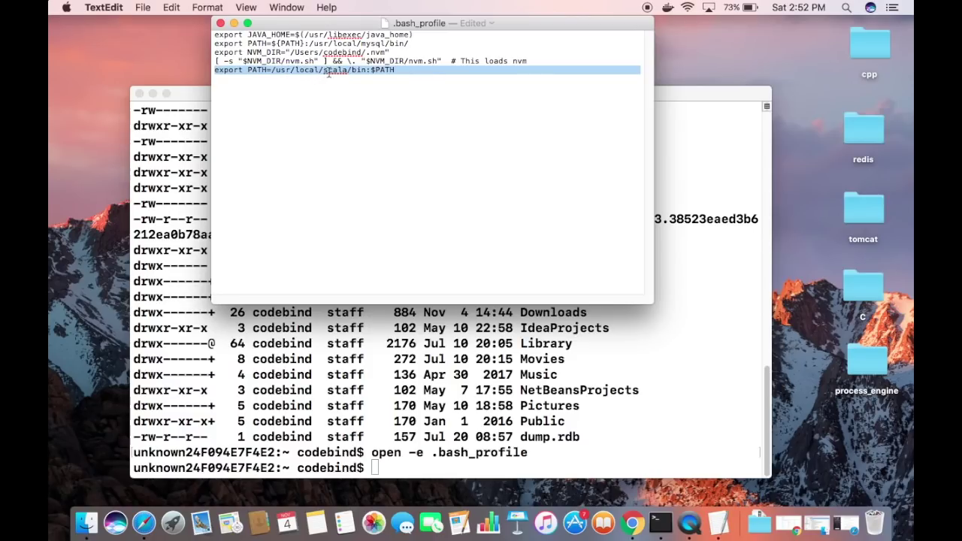
{"action": "left_click", "coordinate": [384, 70]}
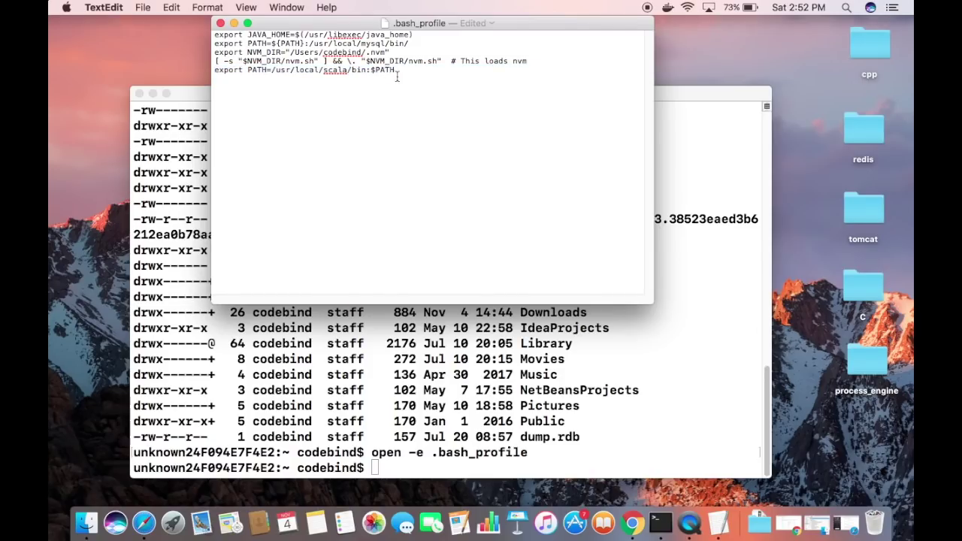
{"action": "double_click", "coordinate": [298, 70]}
{"action": "triple_click", "coordinate": [297, 70]}
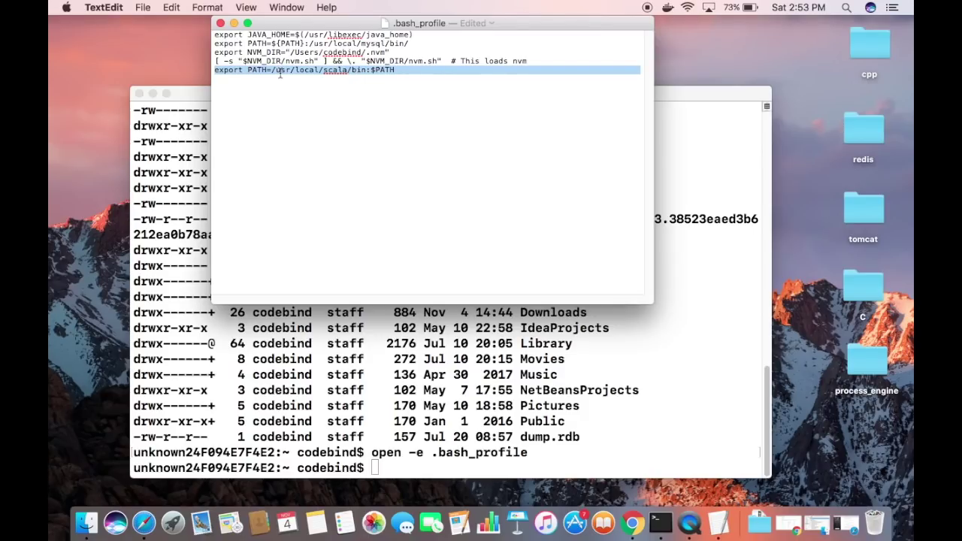
Step: Save the edited .bash_profile and close its TextEdit window
{"action": "left_click", "coordinate": [143, 7]}
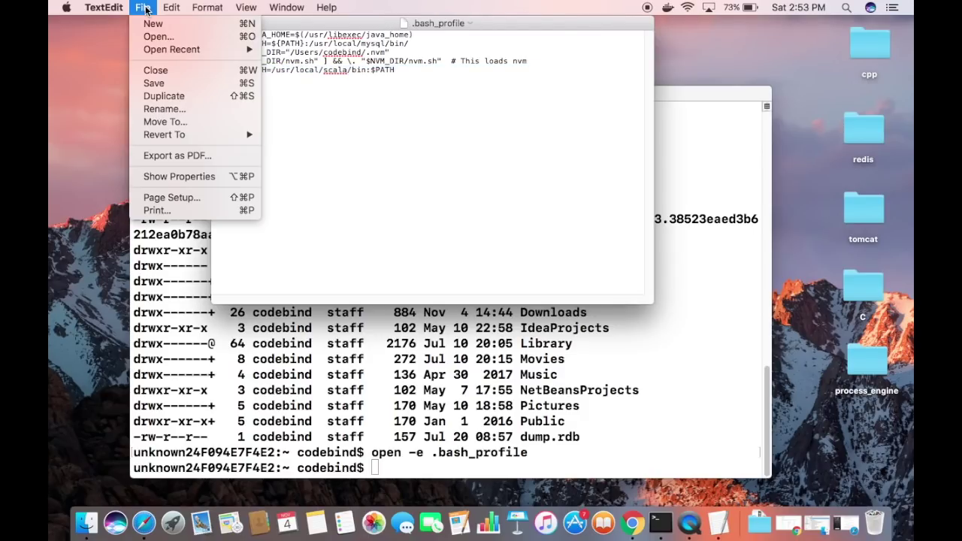
{"action": "left_click", "coordinate": [160, 82]}
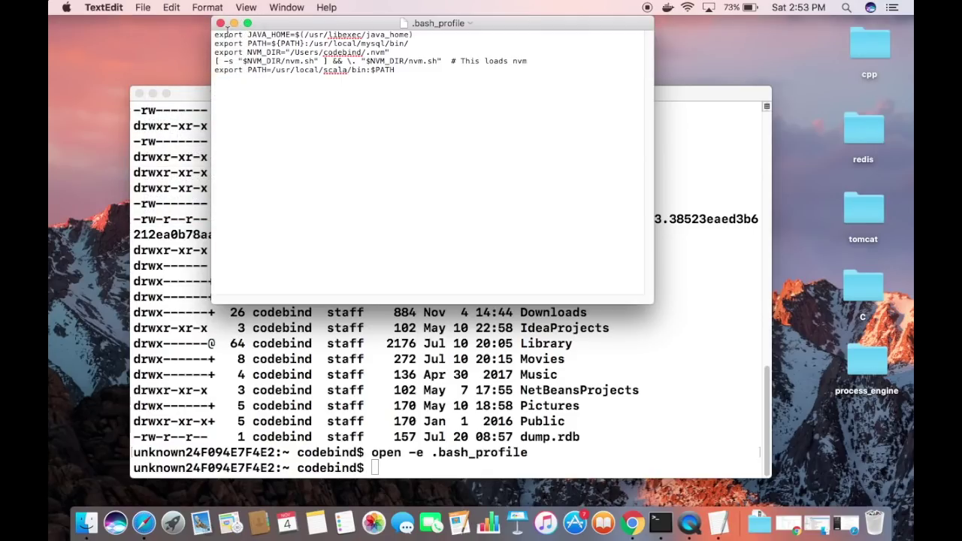
{"action": "left_click", "coordinate": [220, 24]}
{"action": "left_click_drag", "start_coordinate": [385, 218], "coordinate": [368, 218]}
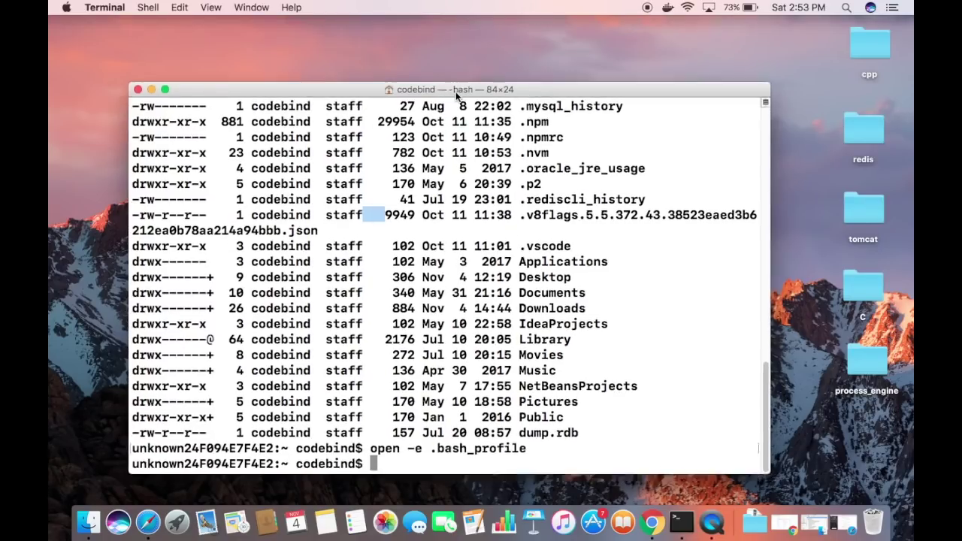
Step: Run scala in Terminal, which reports command not found
{"action": "left_click_drag", "start_coordinate": [457, 97], "coordinate": [455, 73]}
{"action": "left_click", "coordinate": [457, 277]}
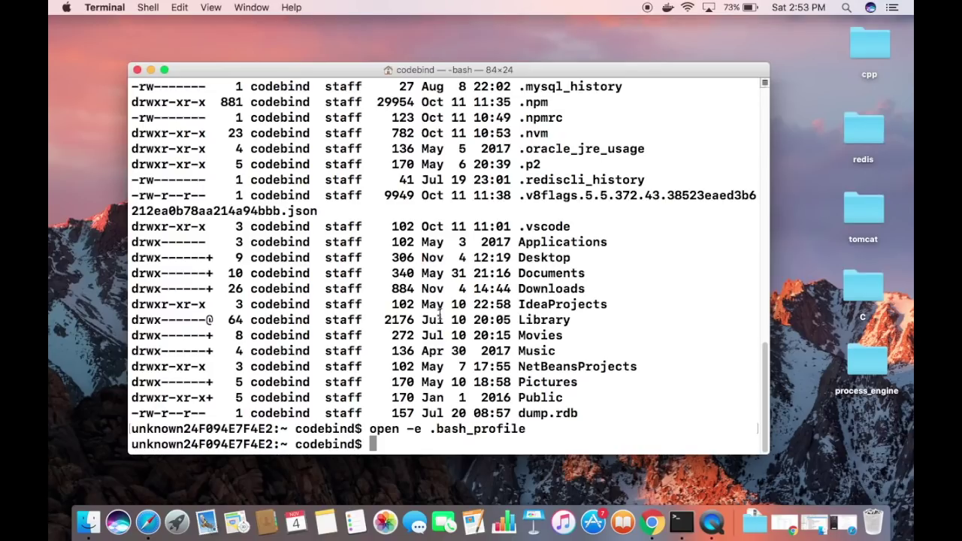
{"action": "type", "text": "scala"}
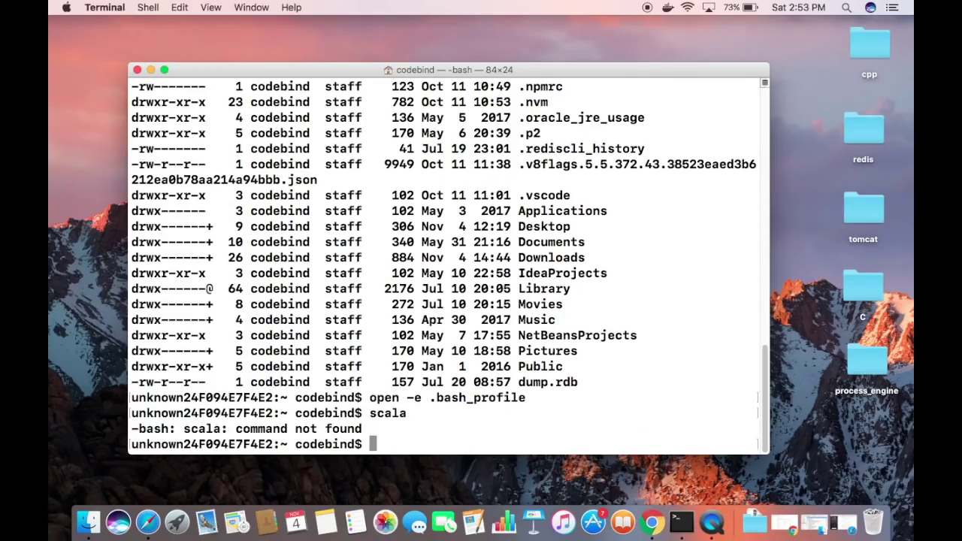
{"action": "double_click", "coordinate": [394, 413]}
{"action": "left_click", "coordinate": [404, 429]}
Step: Reload the profile into the current shell with source .bash_profile
{"action": "type", "text": "source "}
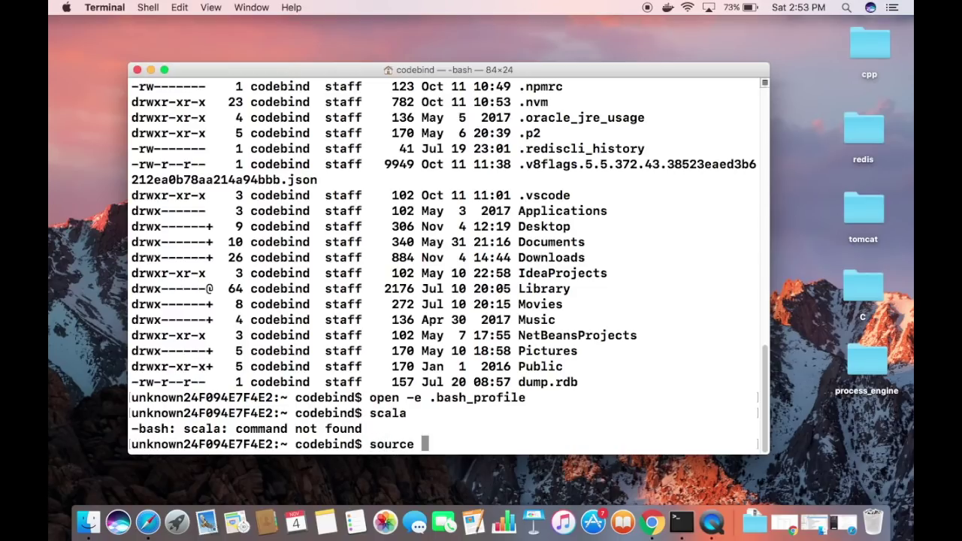
{"action": "type", "text": ".bash_"}
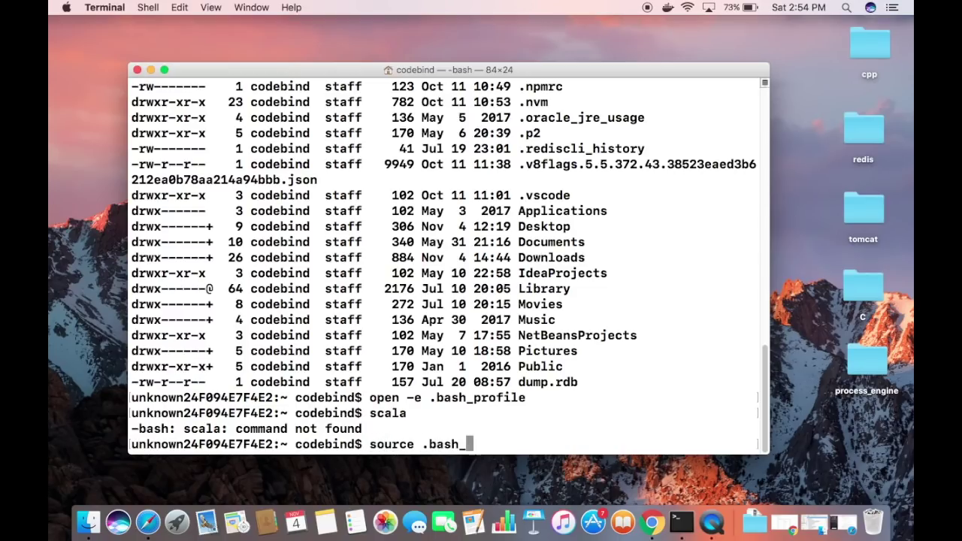
{"action": "type", "text": "p"}
{"action": "key", "text": "Tab"}
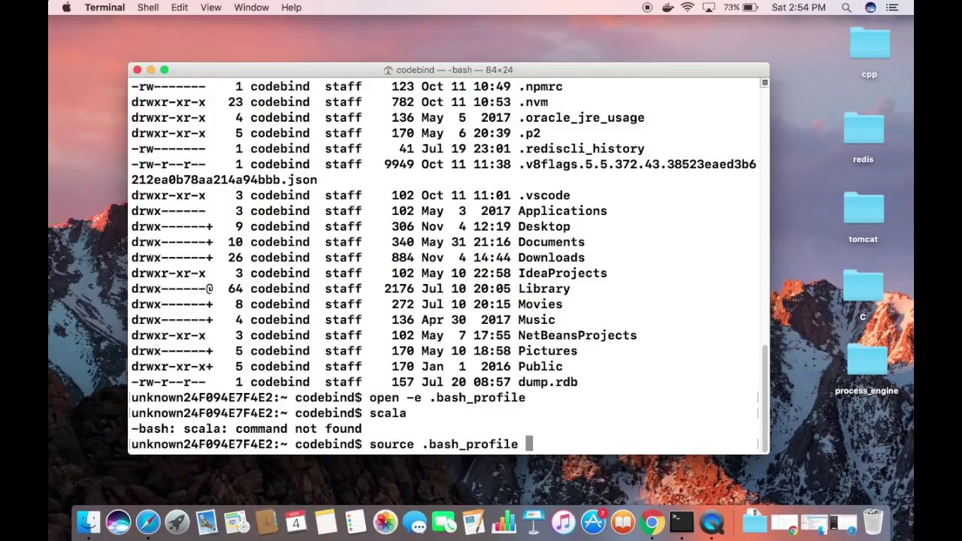
{"action": "key", "text": "Return"}
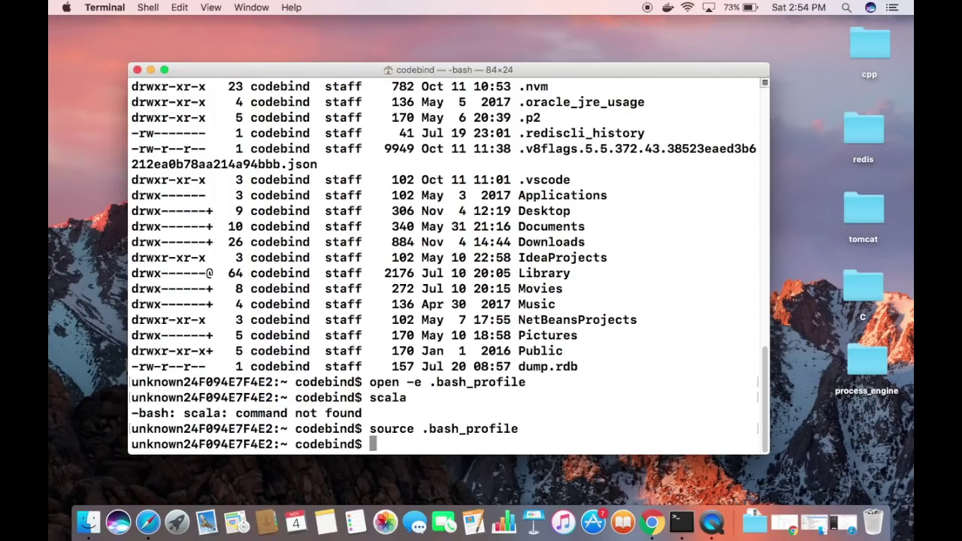
Step: Launch the Scala 2.12.4 REPL by running scala
{"action": "type", "text": "scala"}
{"action": "key", "text": "Return"}
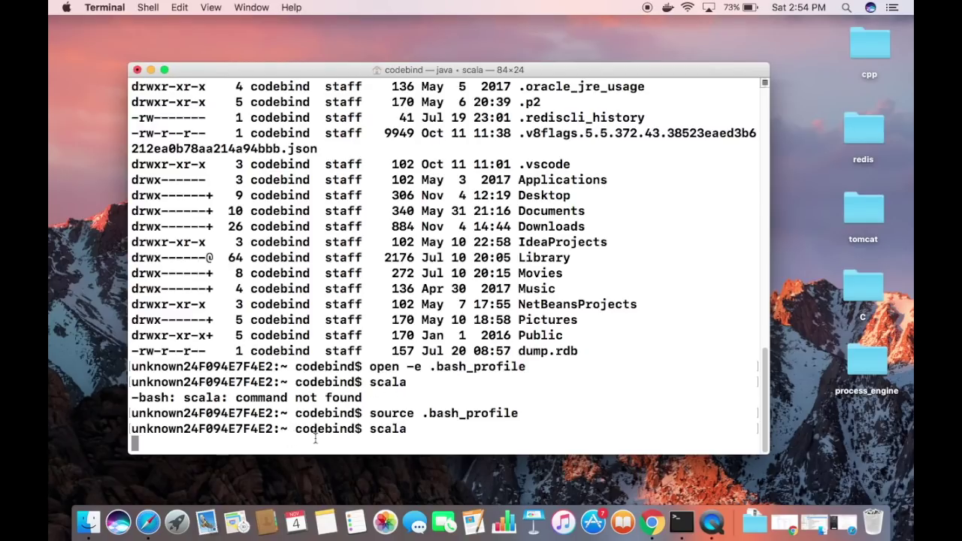
{"action": "double_click", "coordinate": [157, 445]}
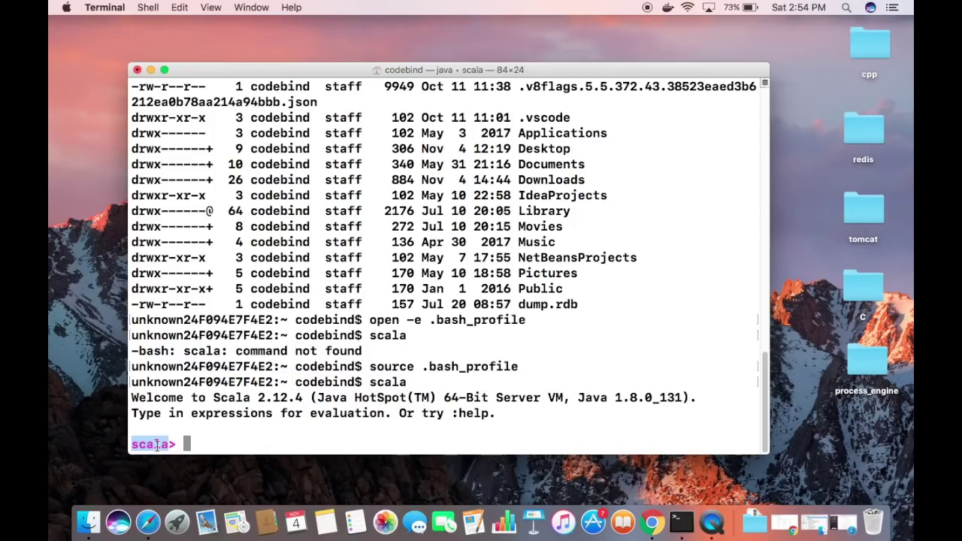
{"action": "left_click", "coordinate": [233, 439]}
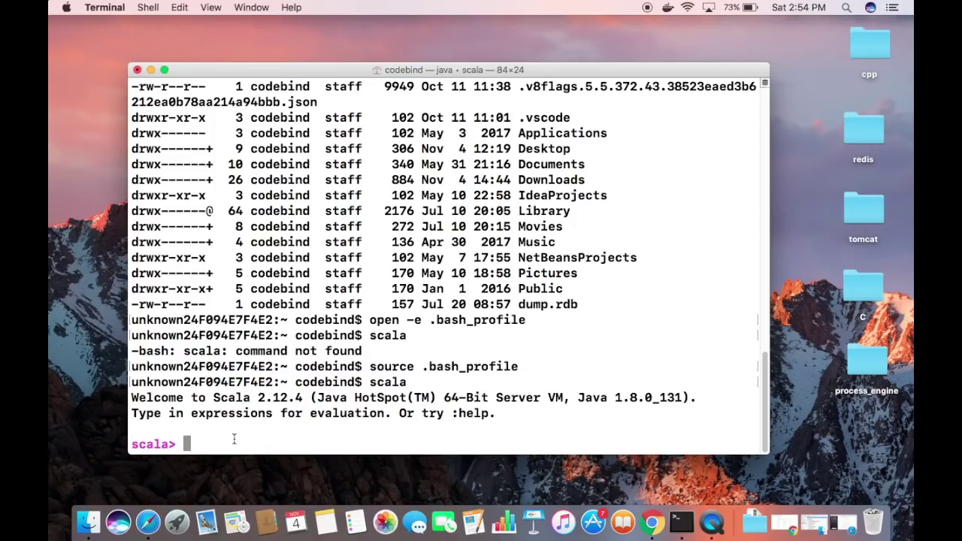
Step: Run println("Hello World") at the scala> prompt so it prints Hello World
{"action": "type", "text": "println()"}
{"action": "key", "text": "Left"}
{"action": "key", "text": "Left"}
{"action": "key", "text": "Right"}
{"action": "type", "text": "\"\""}
{"action": "key", "text": "Left"}
{"action": "type", "text": "Hello World"}
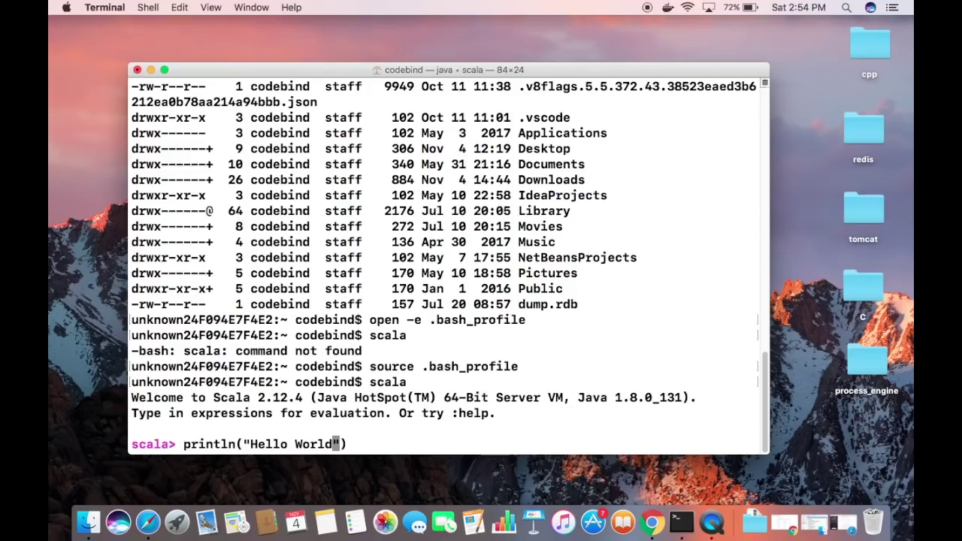
{"action": "key", "text": "Return"}
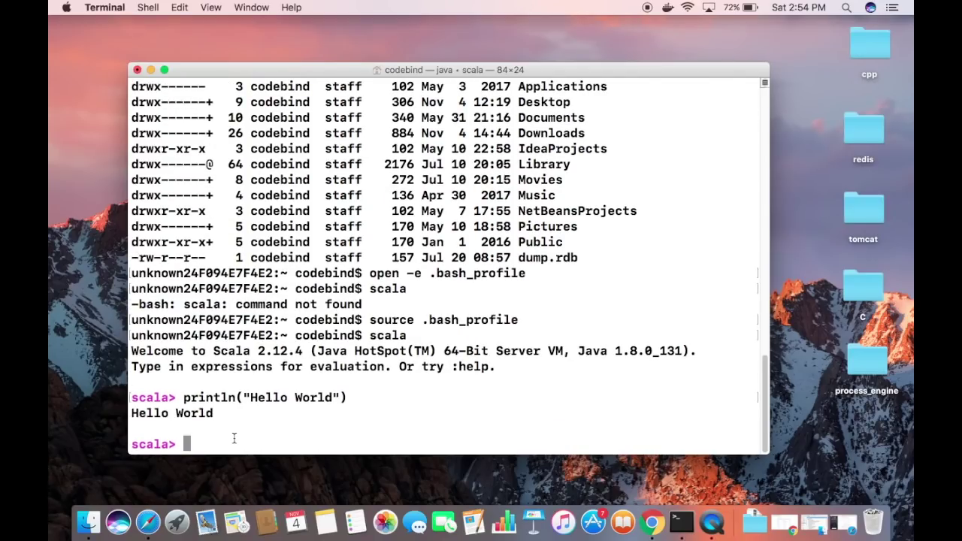
{"action": "double_click", "coordinate": [183, 415]}
{"action": "triple_click", "coordinate": [183, 416]}
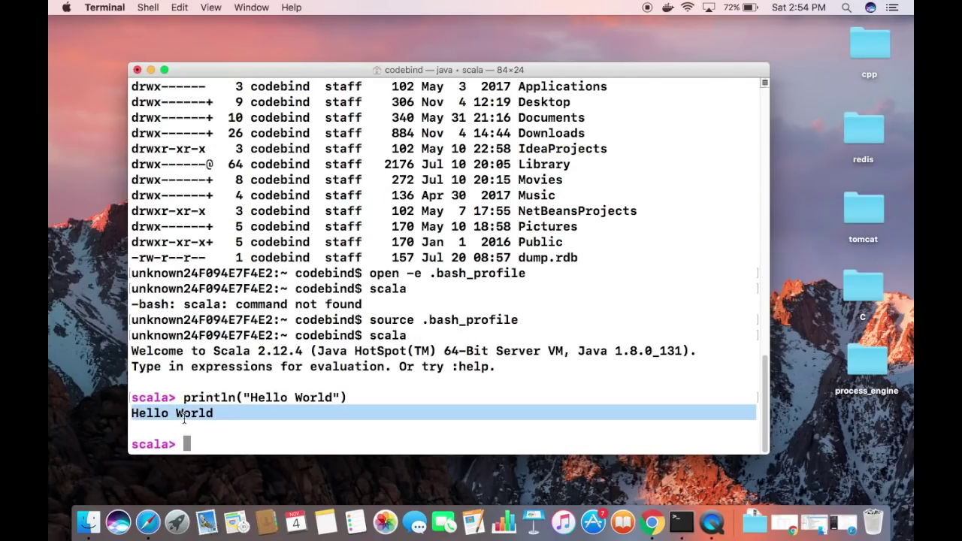